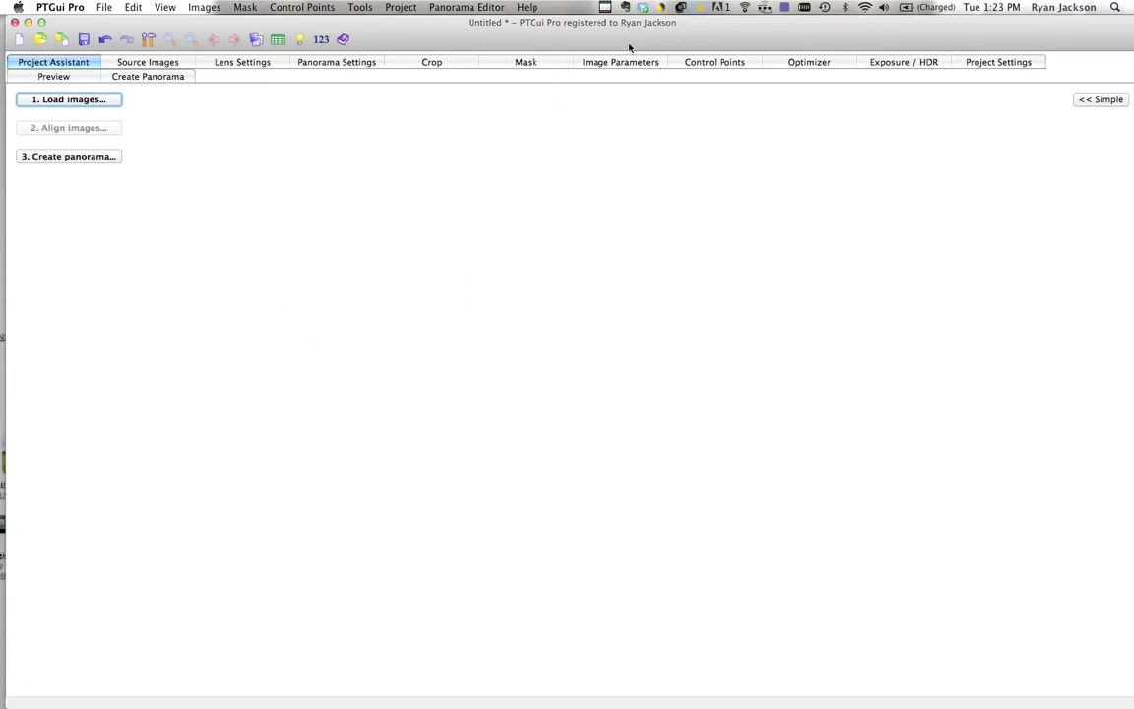
# - Save the empty project as Panorama.pts in the Desktop's panoA-jpgsGTG folder
pyautogui.click(1087, 101)
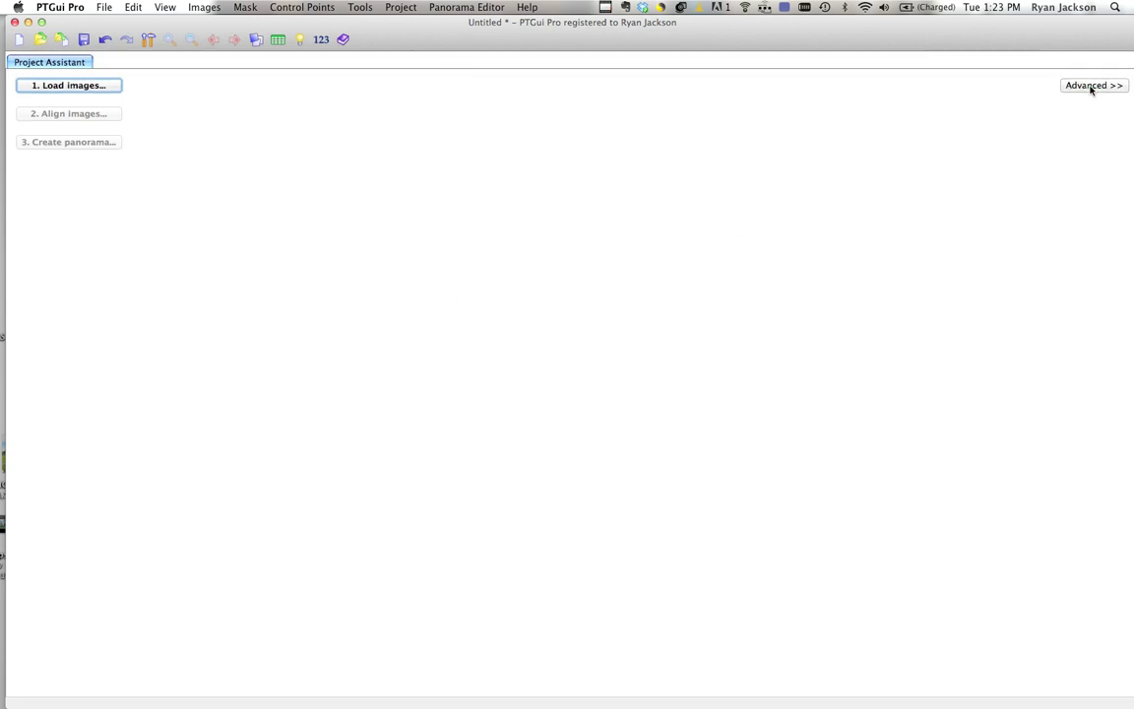
pyautogui.click(1091, 86)
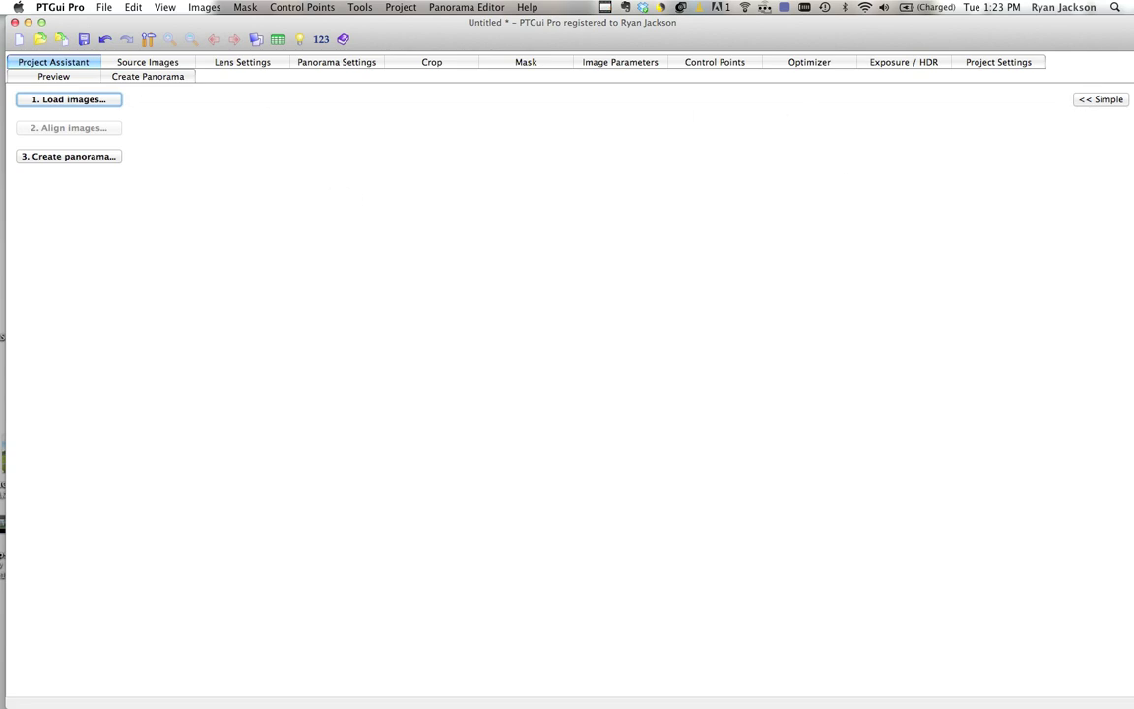
pyautogui.click(84, 39)
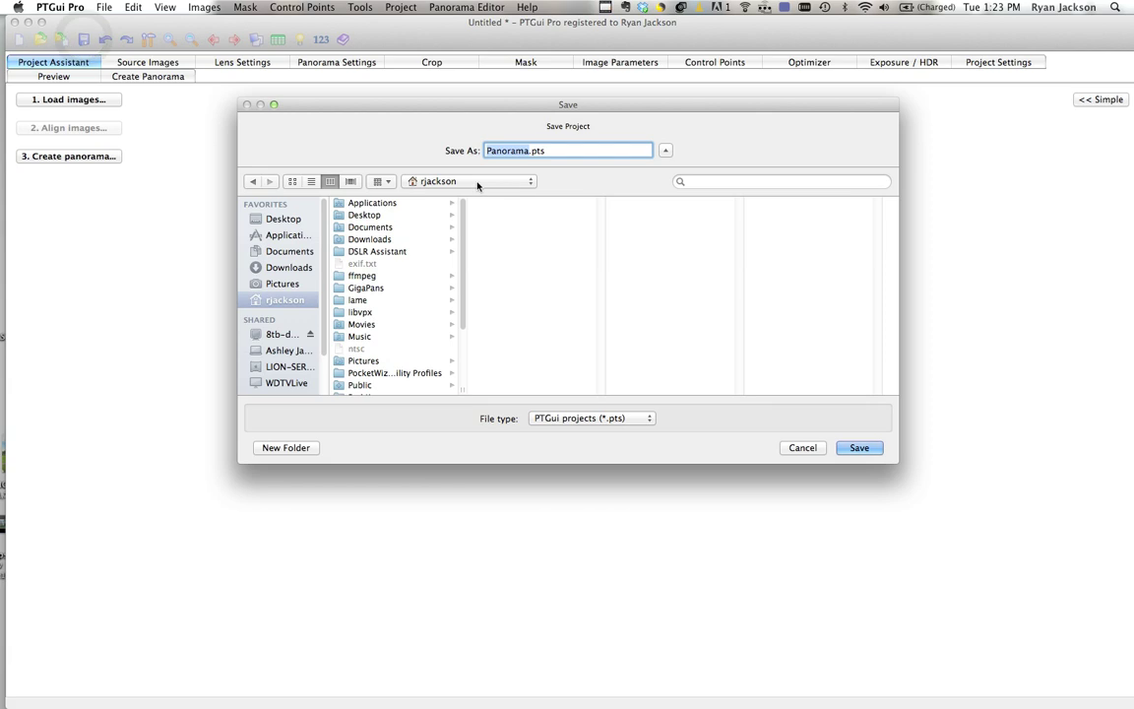
pyautogui.click(283, 219)
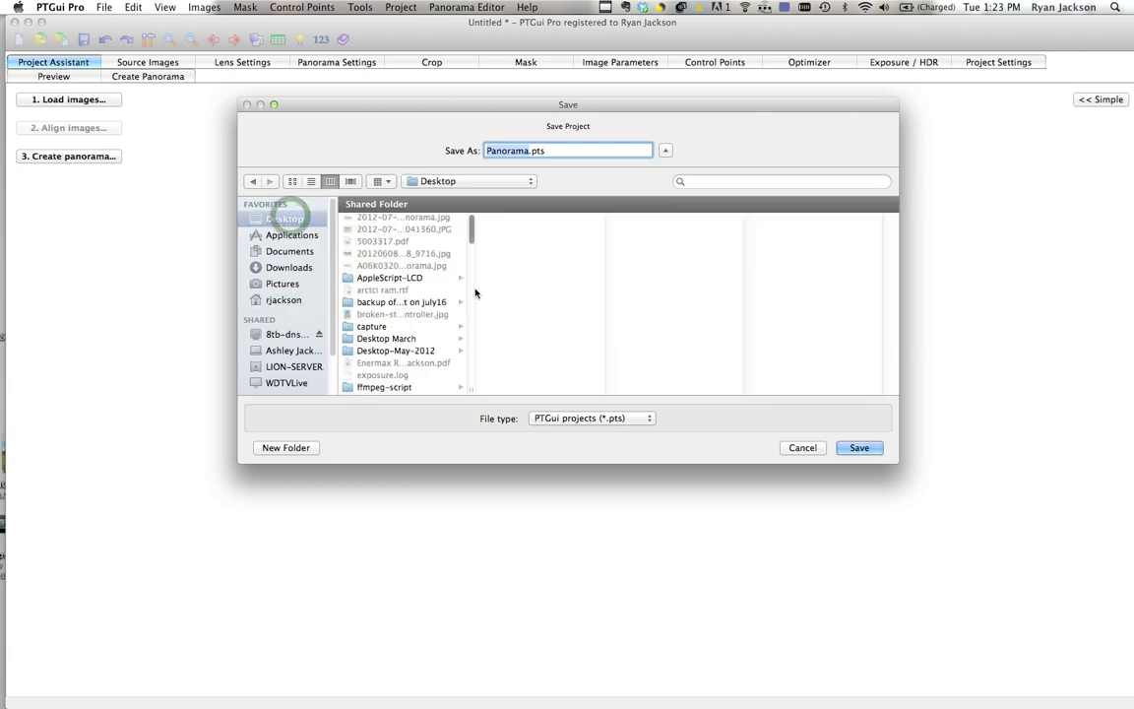
pyautogui.scroll(-10, 475, 292)
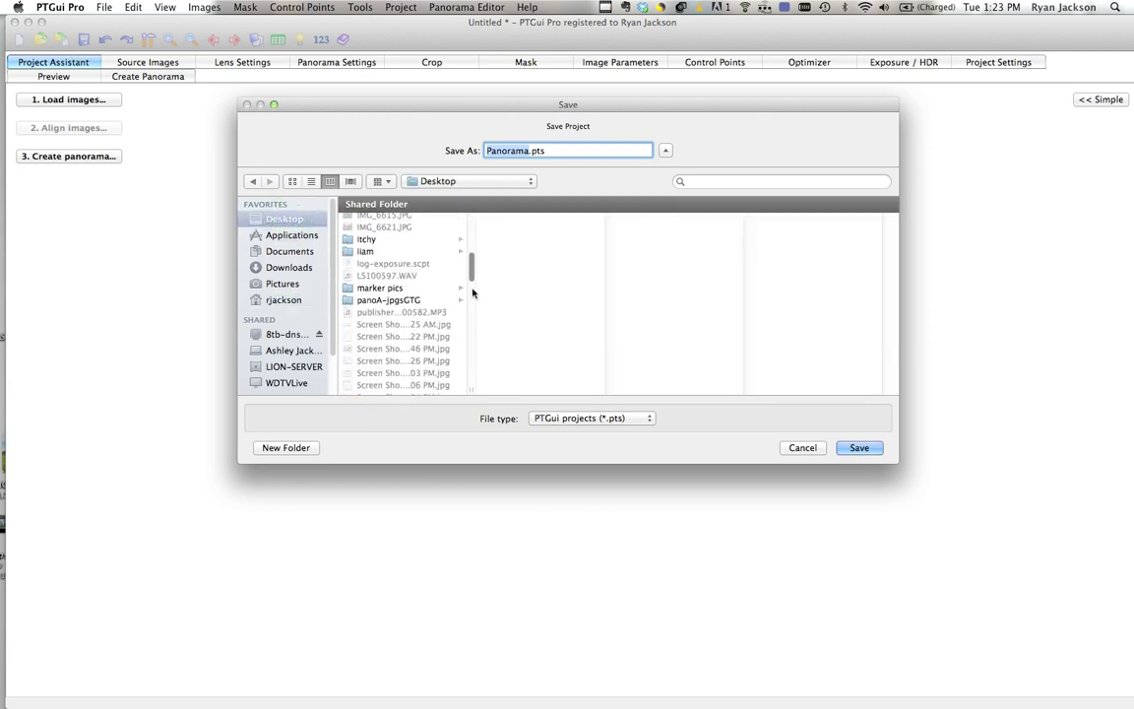
pyautogui.click(455, 298)
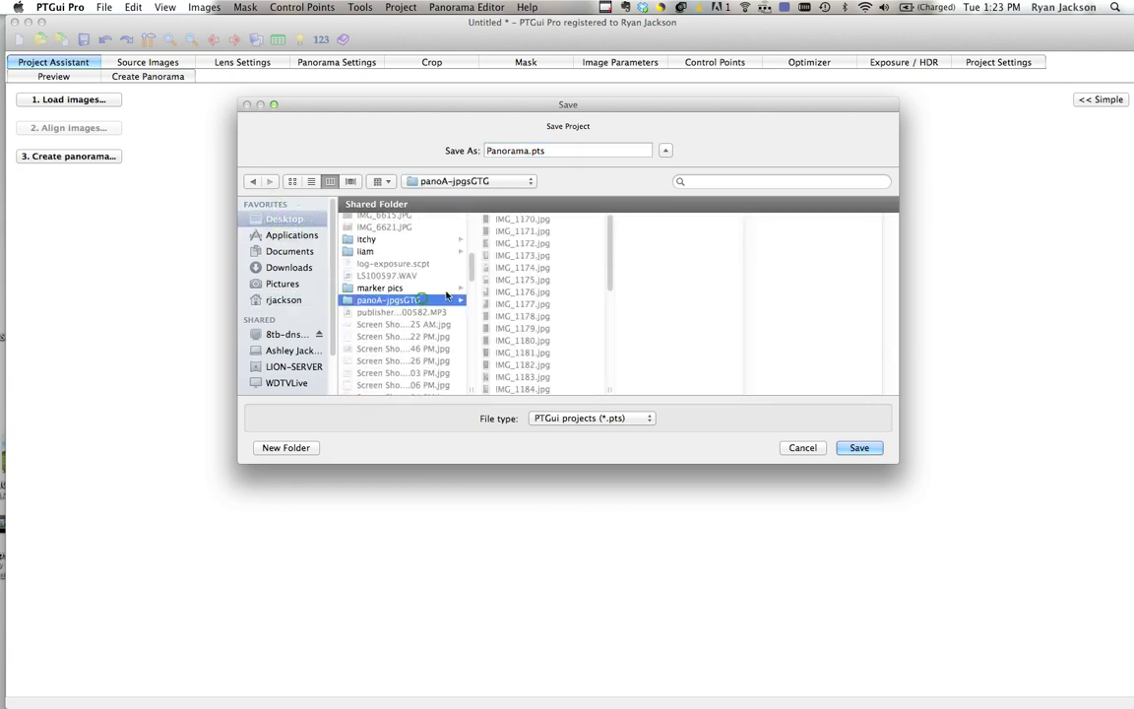
pyautogui.press('Up')
pyautogui.click(529, 151)
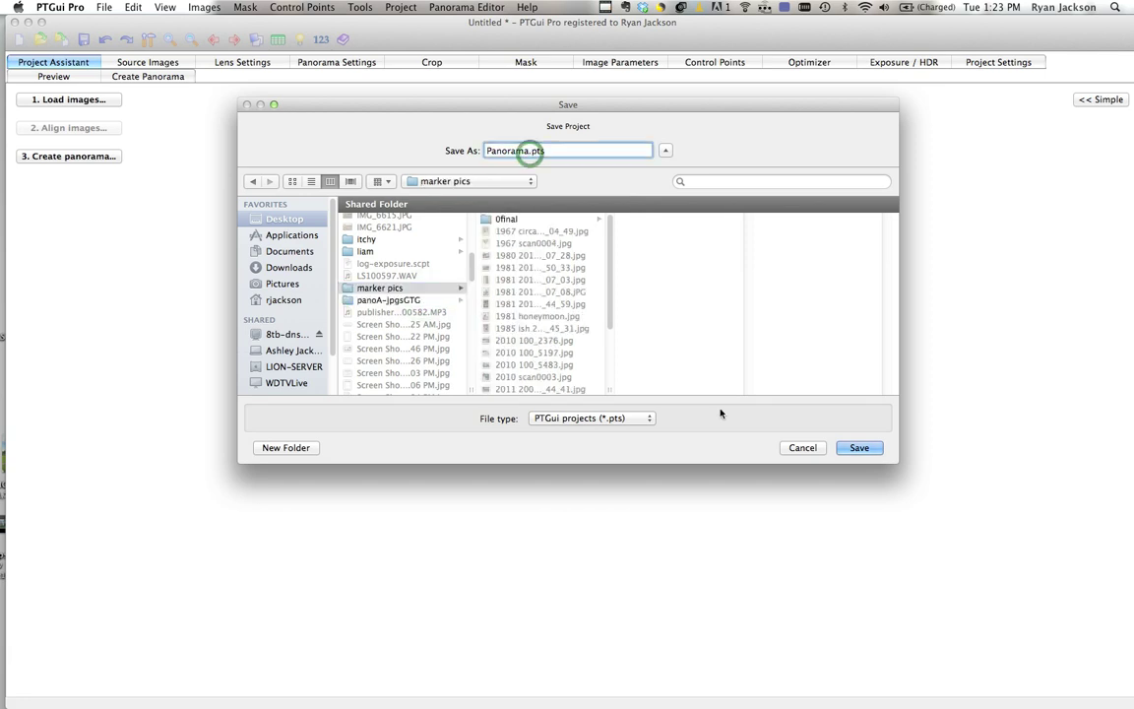
pyautogui.click(393, 299)
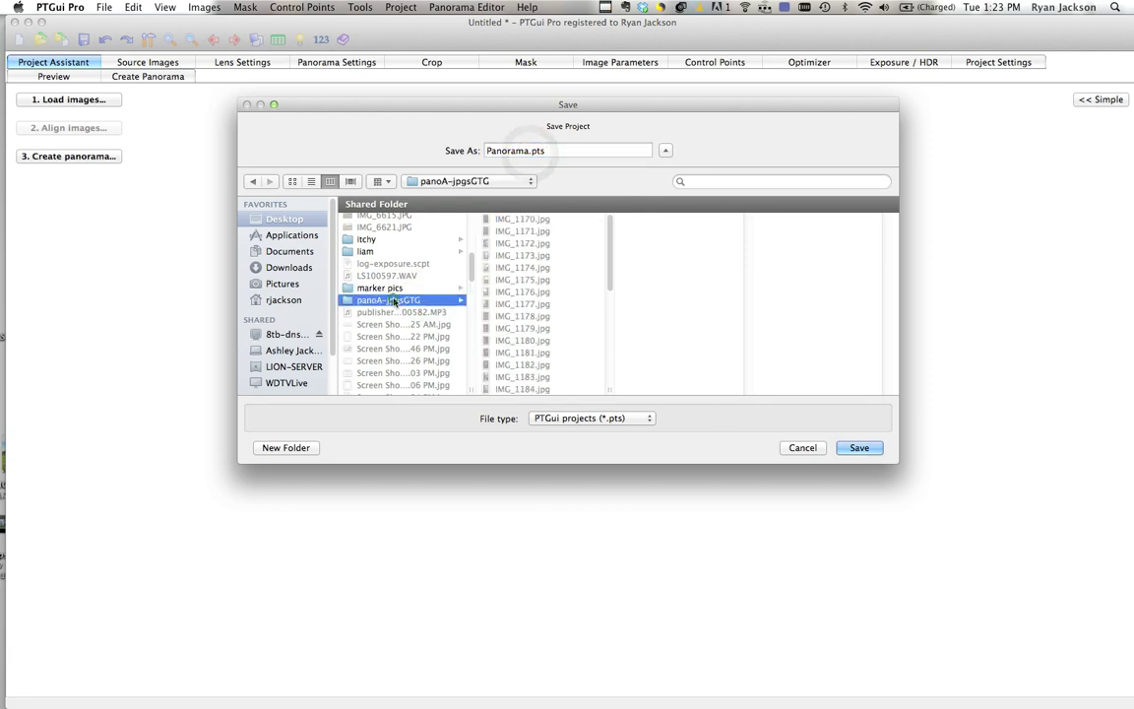
pyautogui.click(863, 448)
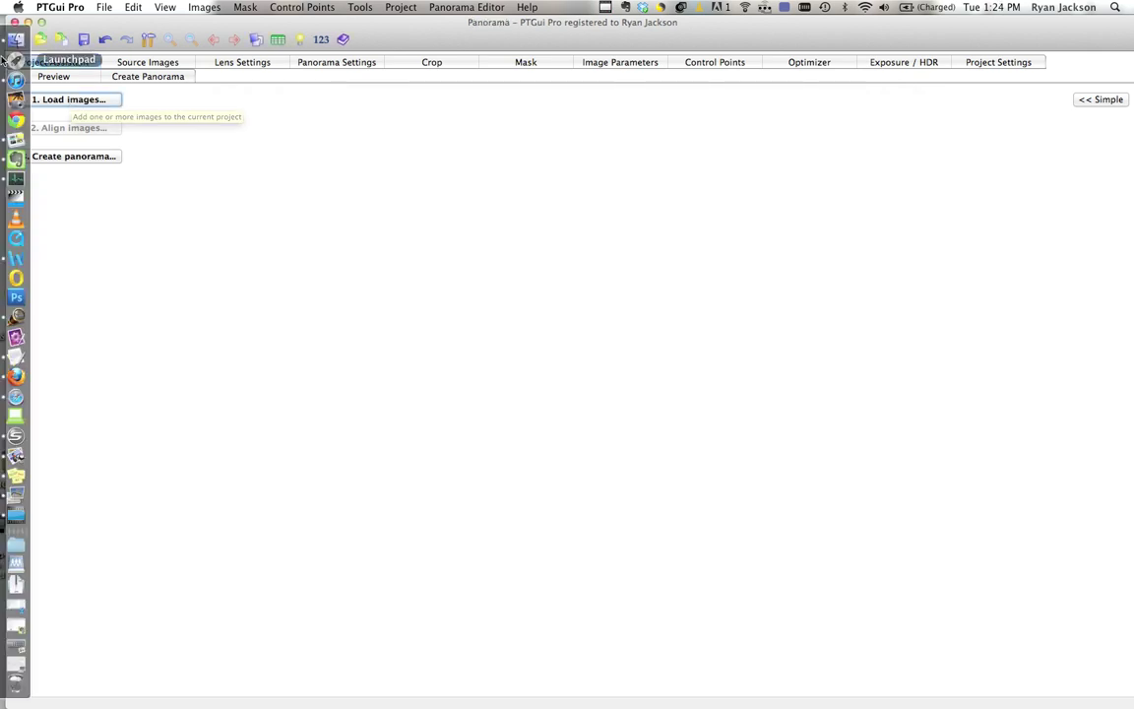
# - Drag photos IMG_1170 through IMG_1202 from Finder into the project, then close the Finder window
pyautogui.click(14, 40)
pyautogui.click(481, 298)
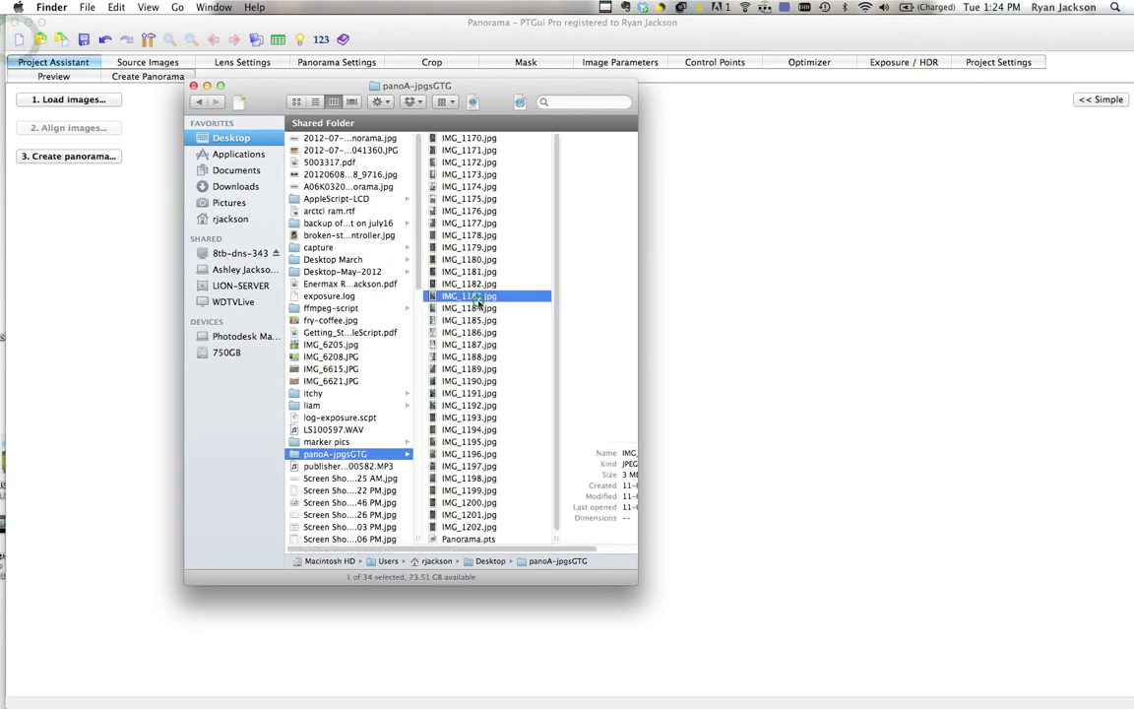
pyautogui.click(423, 527)
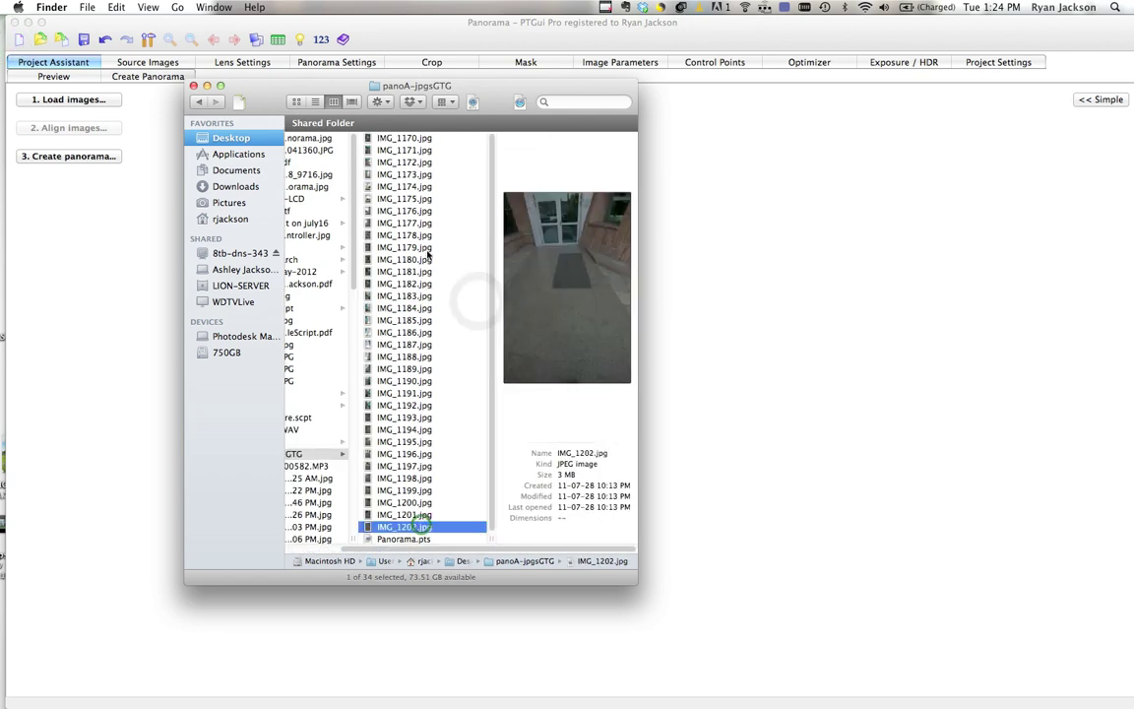
pyautogui.keyDown('shift'); pyautogui.click(404, 138); pyautogui.keyUp('shift')
pyautogui.moveTo(384, 156); pyautogui.dragTo(713, 173)
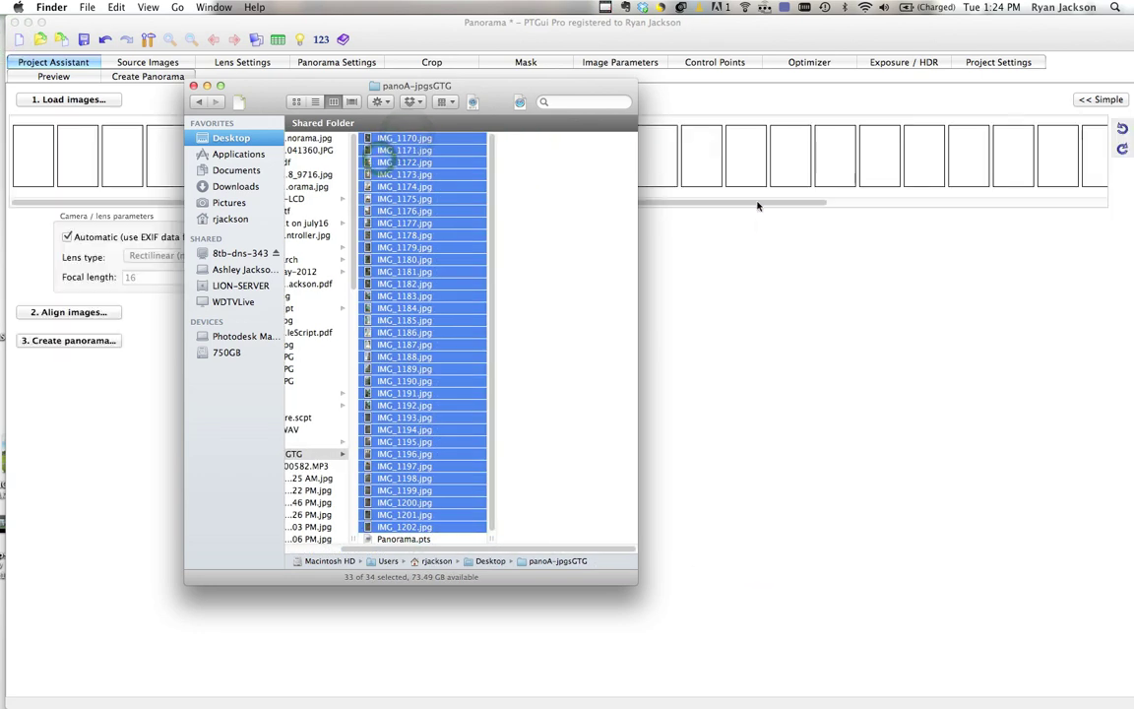
pyautogui.click(193, 86)
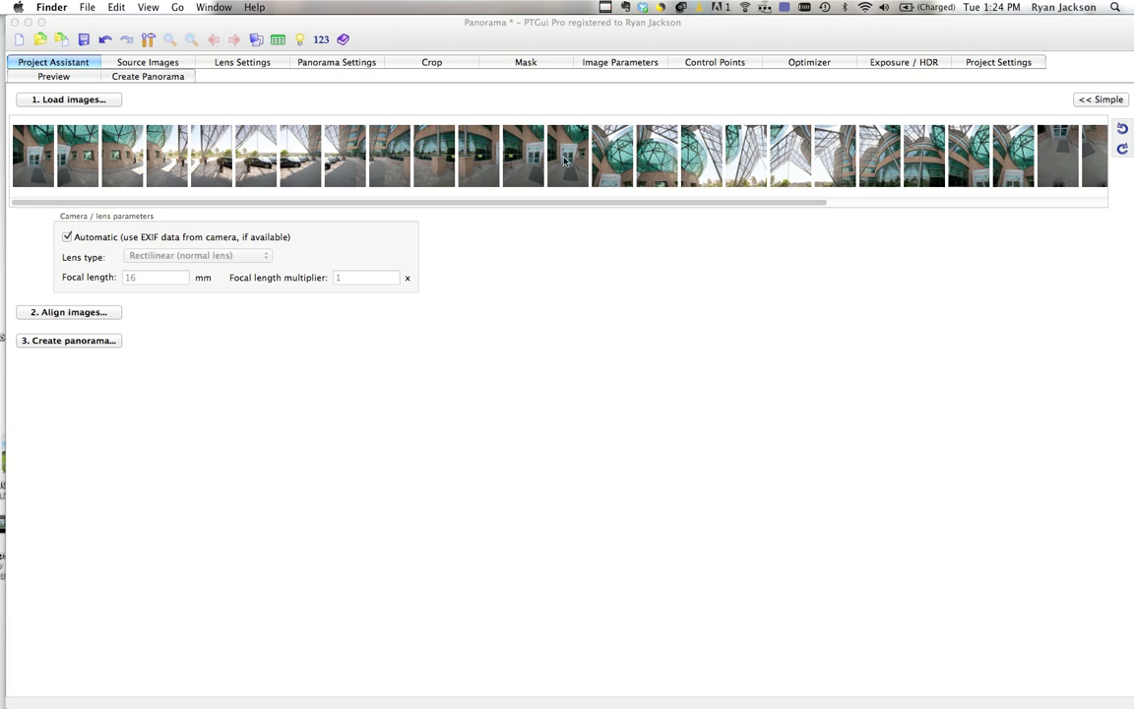
# - Check the thumbnail rotation, then align the 33 photos with 2. Align images..
pyautogui.click(1122, 128)
pyautogui.click(1122, 128)
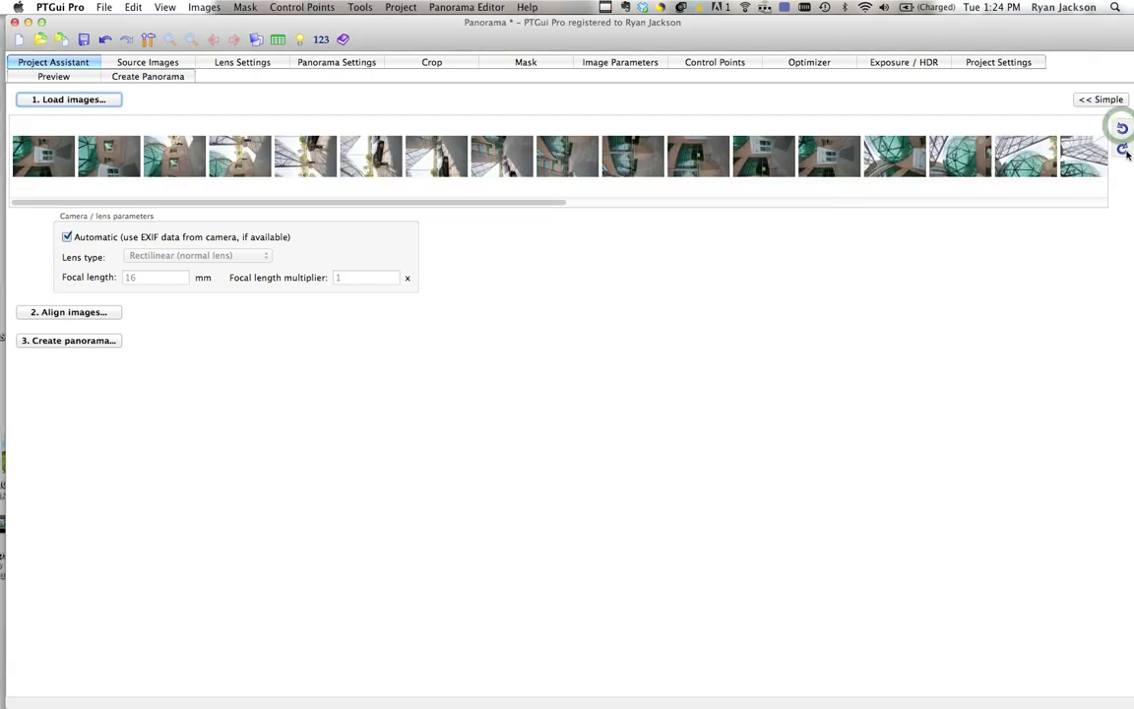
pyautogui.click(1122, 148)
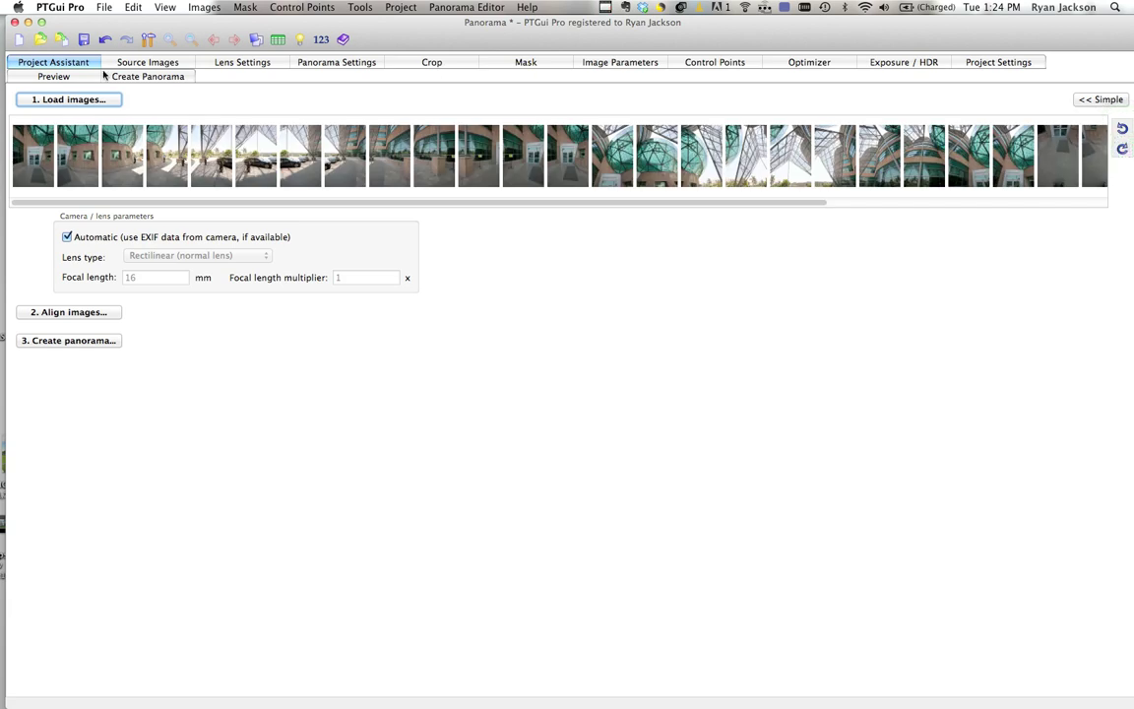
pyautogui.click(77, 312)
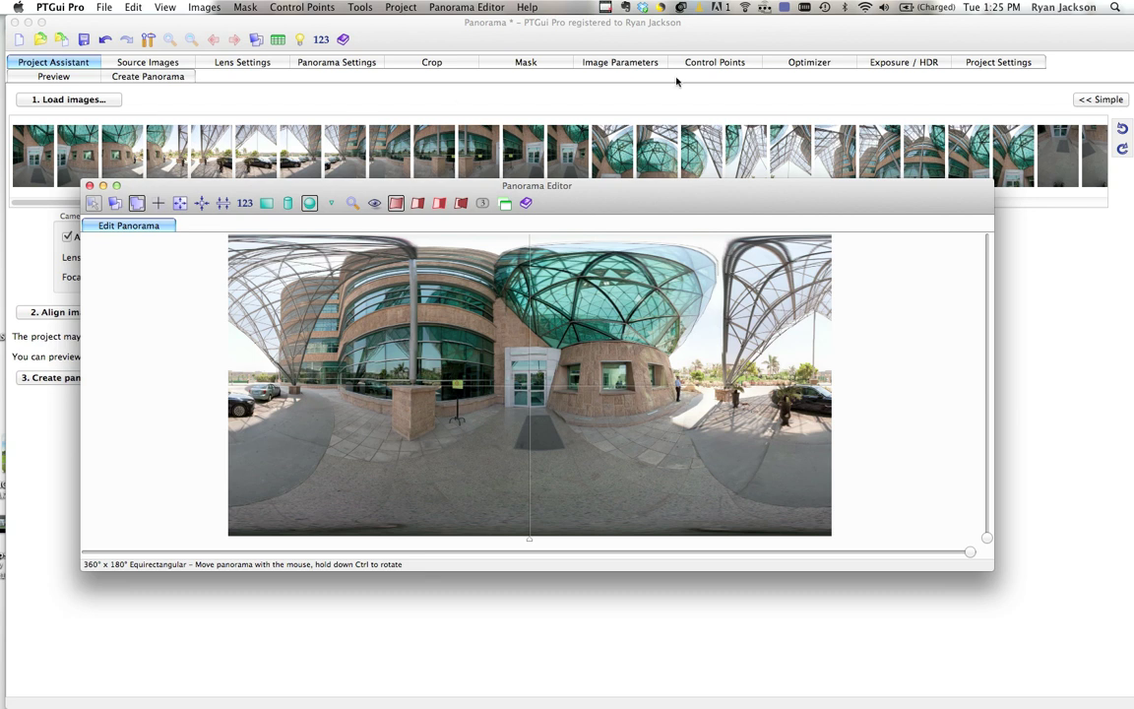
pyautogui.click(715, 62)
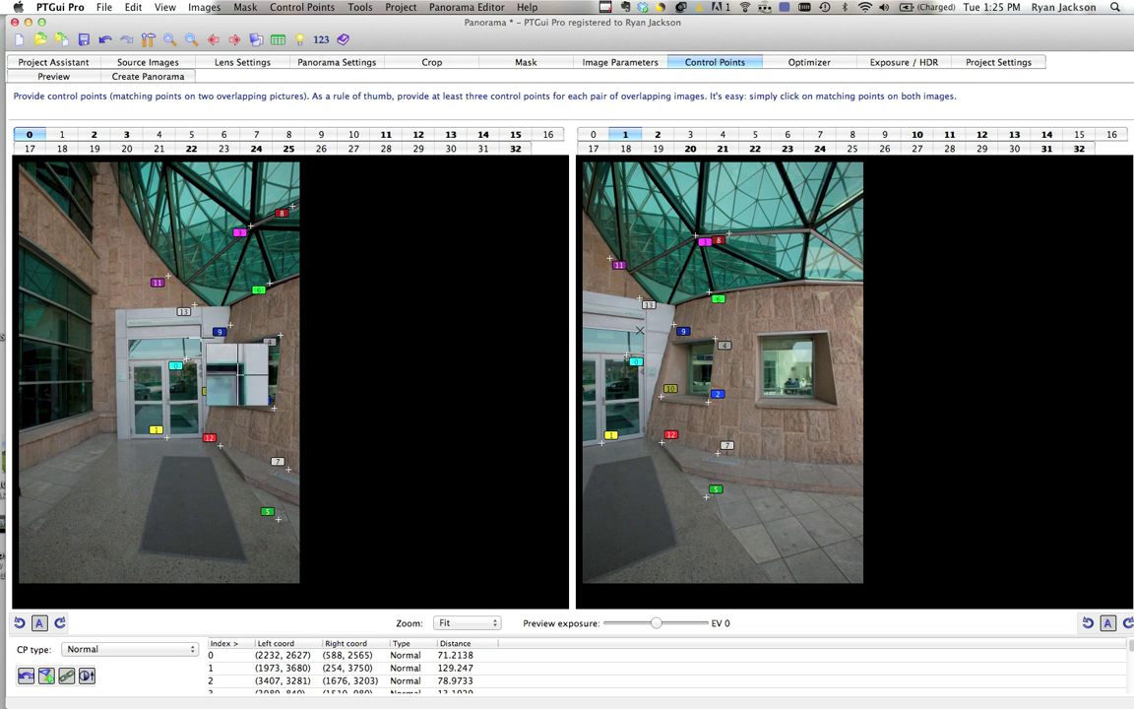
# - Show images 11 and 12 side by side and add control point 14 to the pair
pyautogui.click(201, 338)
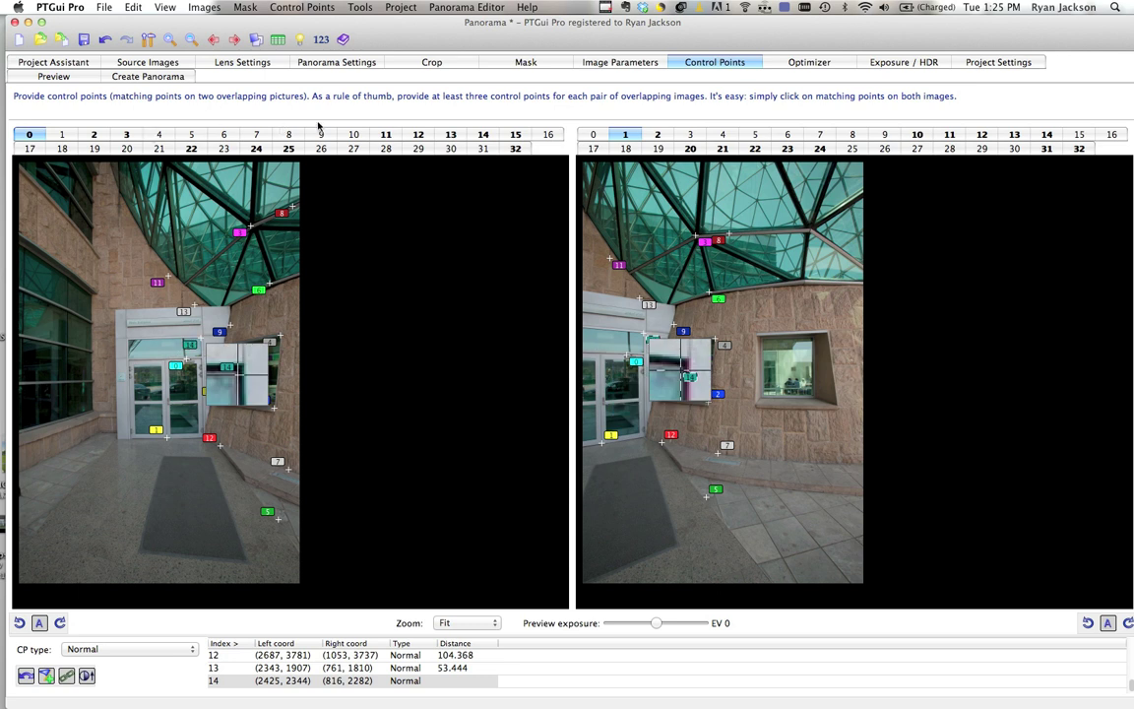
pyautogui.click(387, 135)
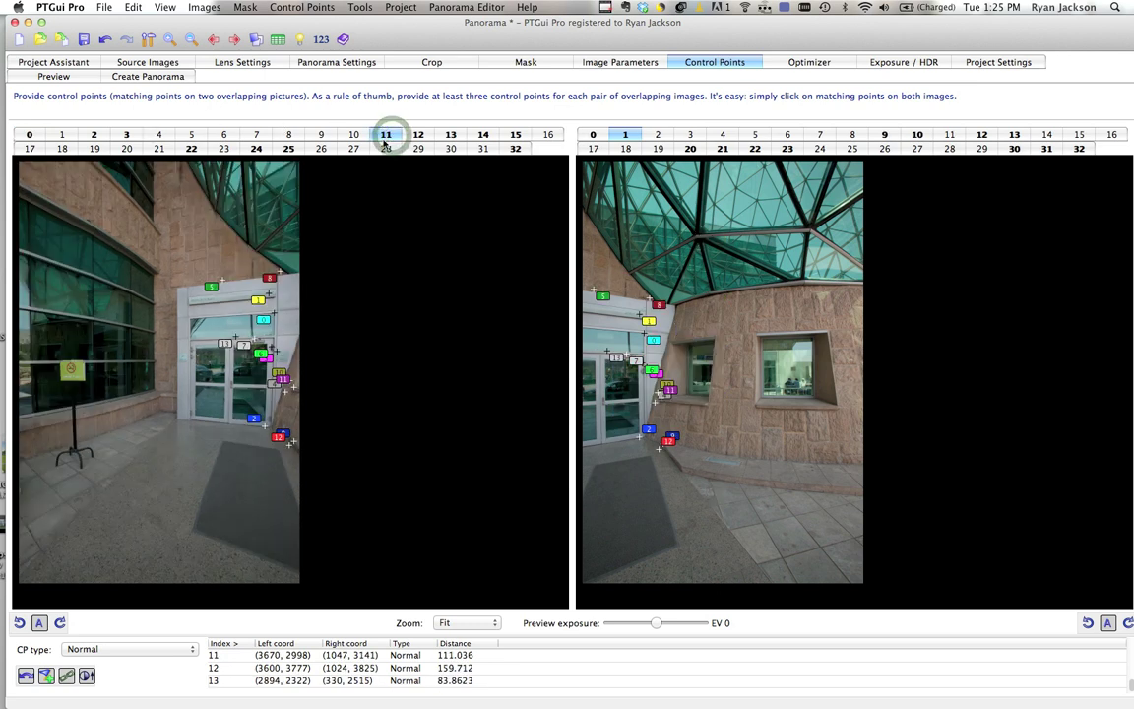
pyautogui.click(982, 135)
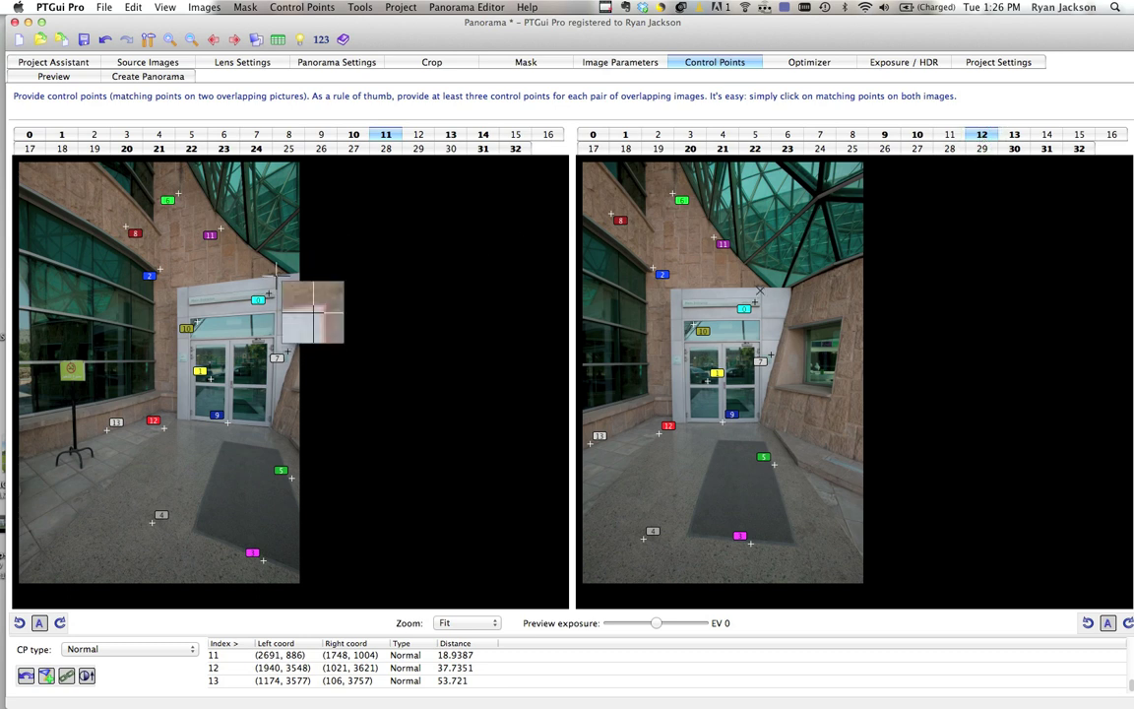
pyautogui.click(277, 277)
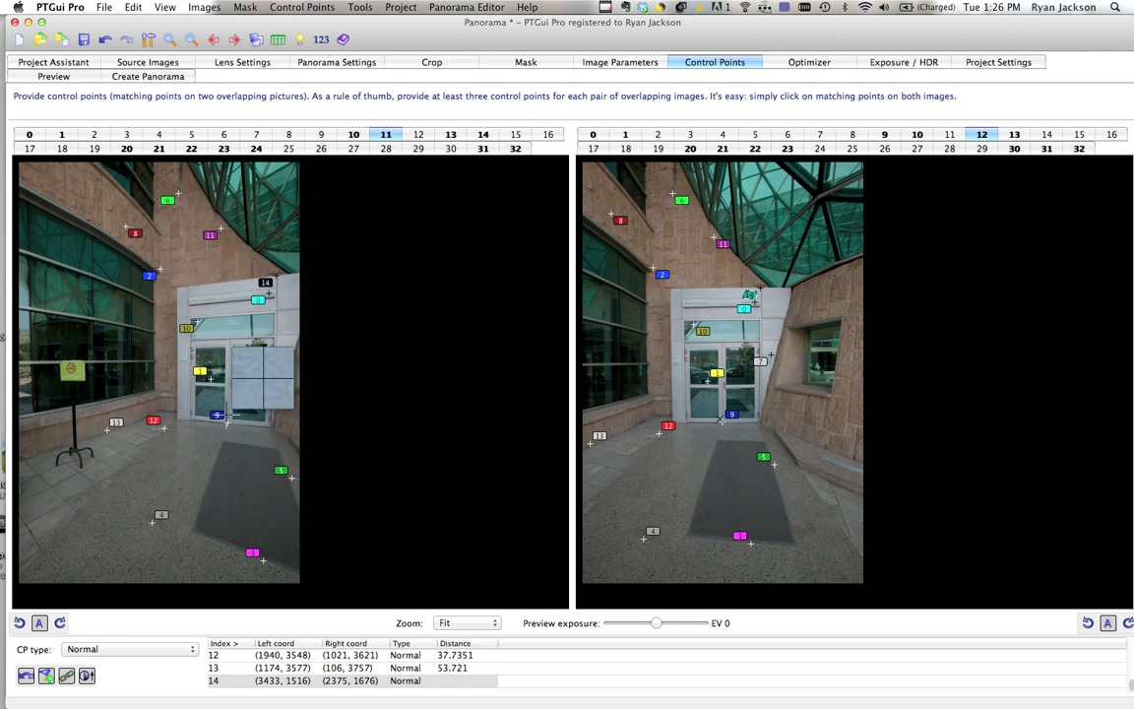
# - Move control point 5 onto the matching feature in both images 11 and 12
pyautogui.click(292, 478)
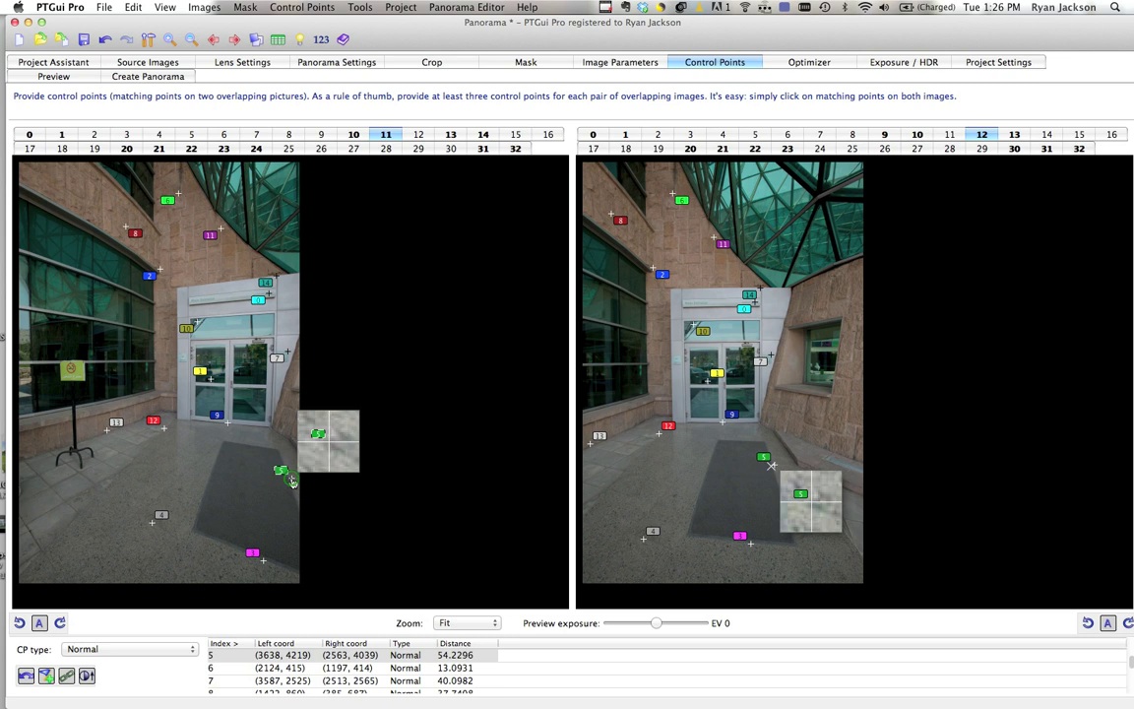
pyautogui.moveTo(292, 481); pyautogui.dragTo(278, 450)
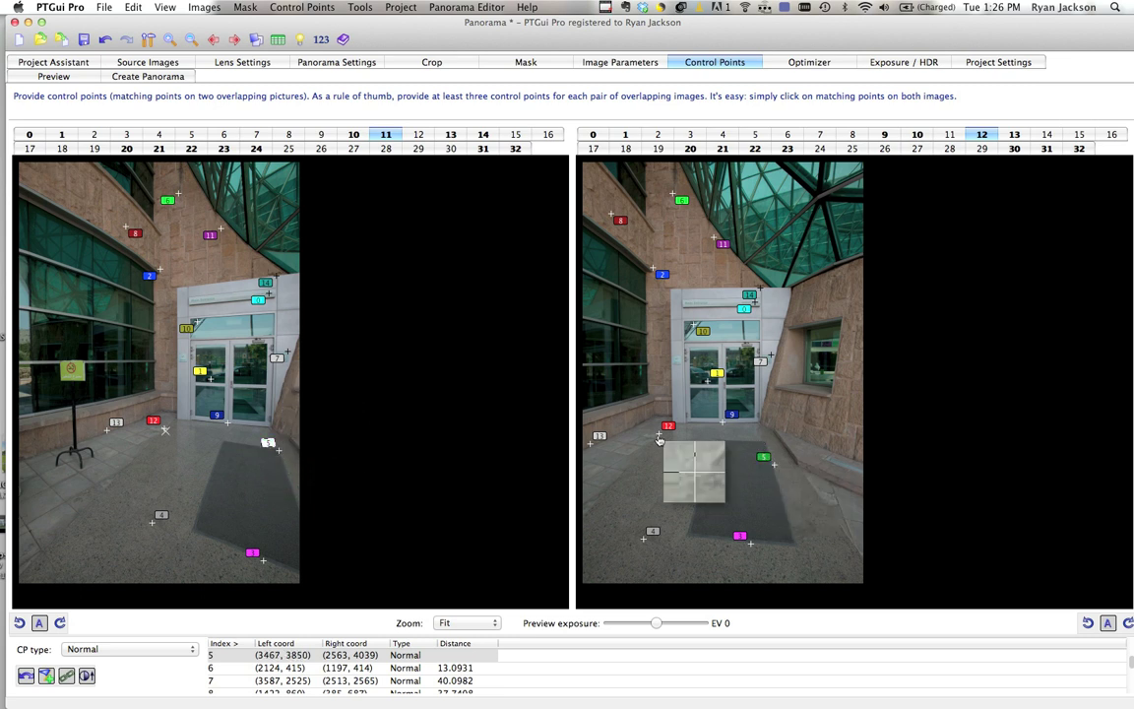
pyautogui.moveTo(773, 464); pyautogui.dragTo(764, 442)
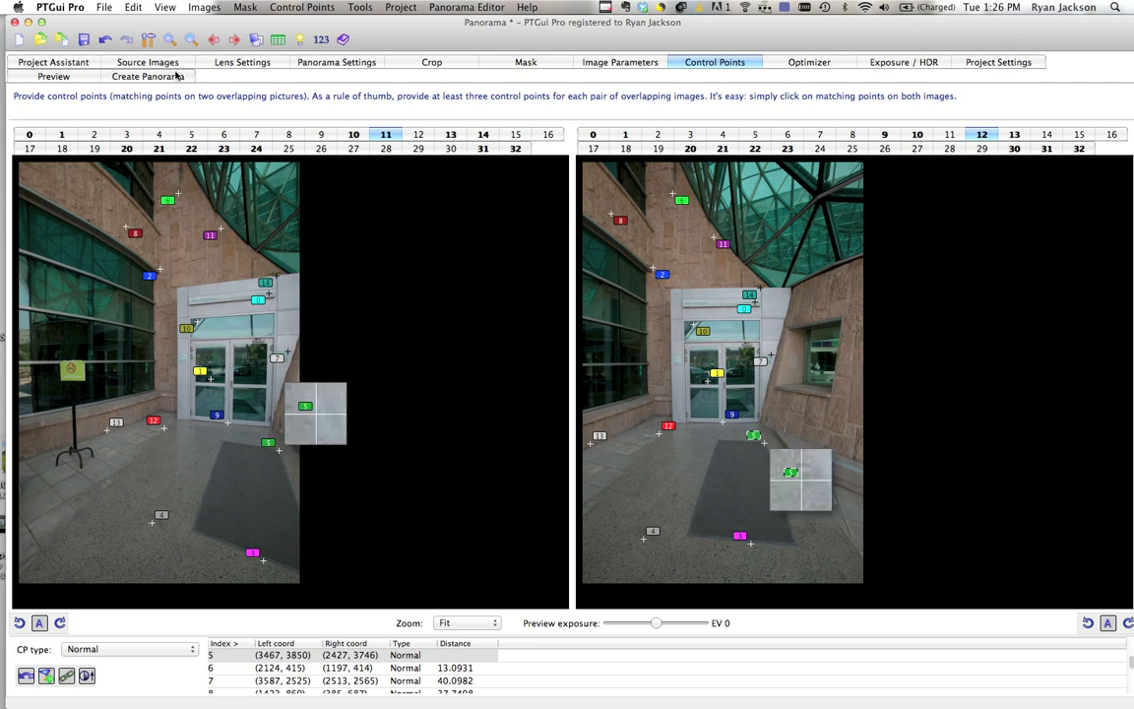
# - Re-initialize and run the optimizer, accepting its results despite the bad alignment rating
pyautogui.click(809, 63)
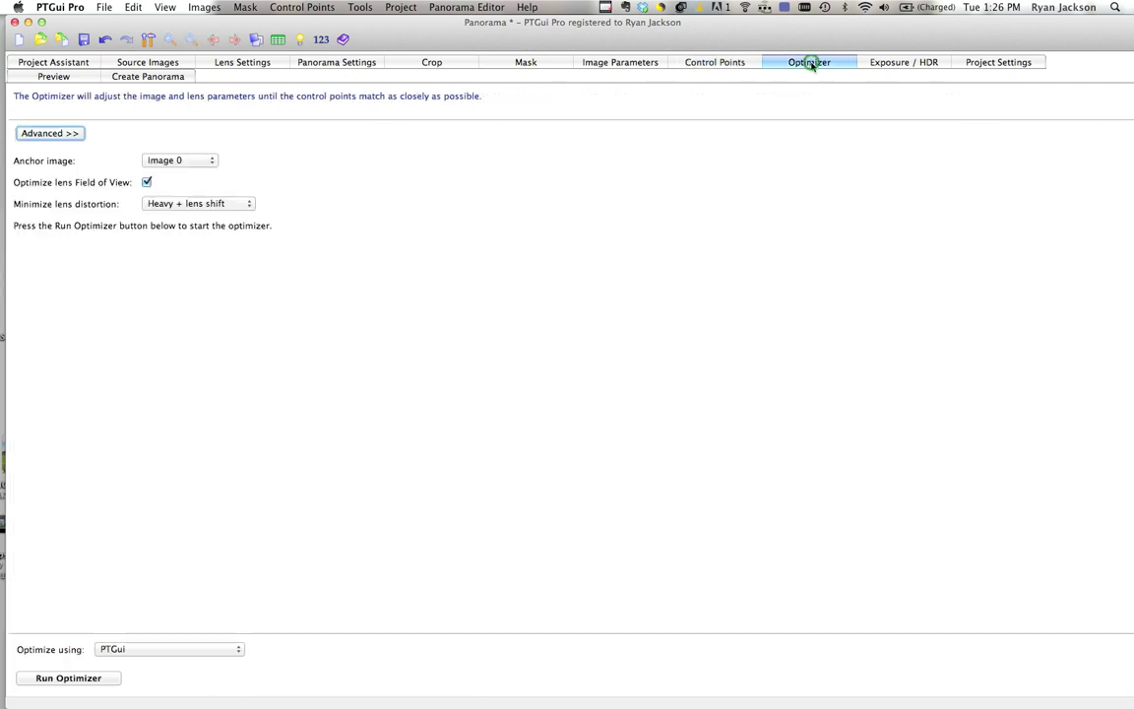
pyautogui.click(83, 678)
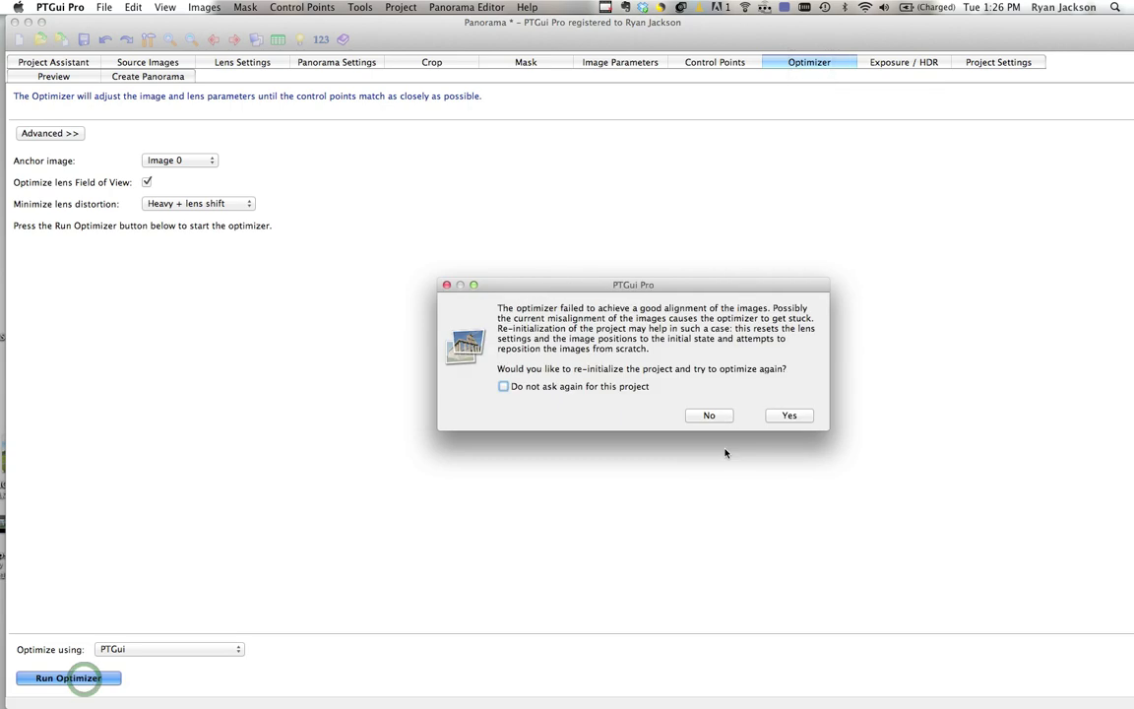
pyautogui.click(791, 415)
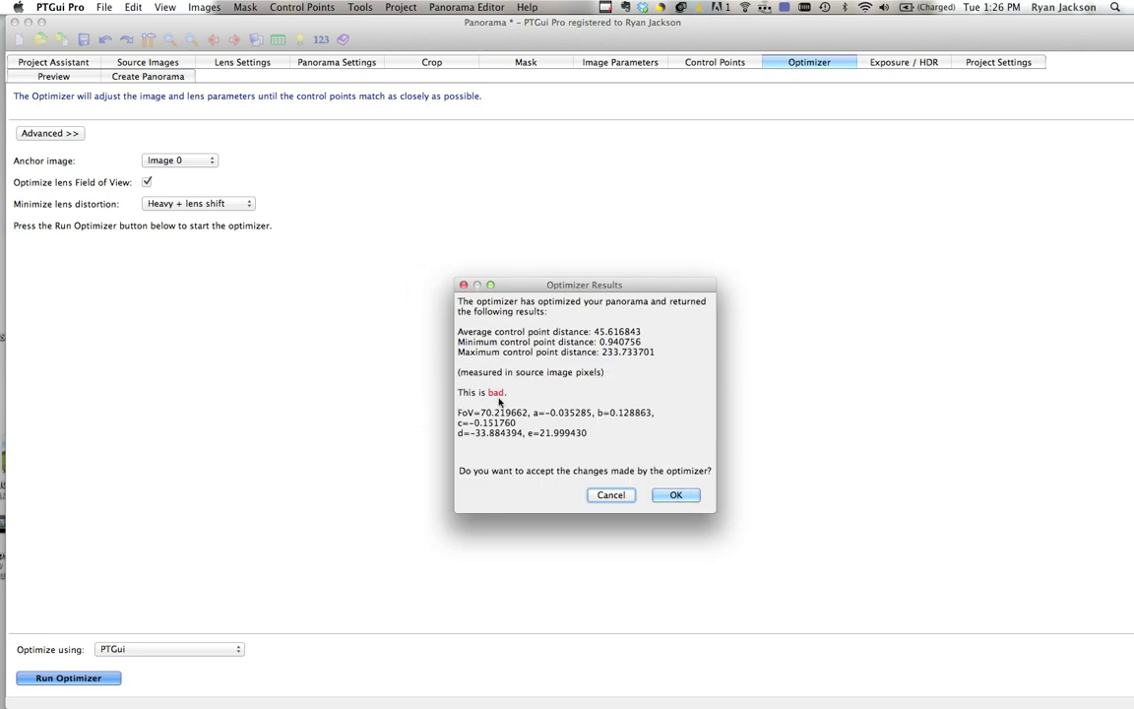
pyautogui.click(667, 494)
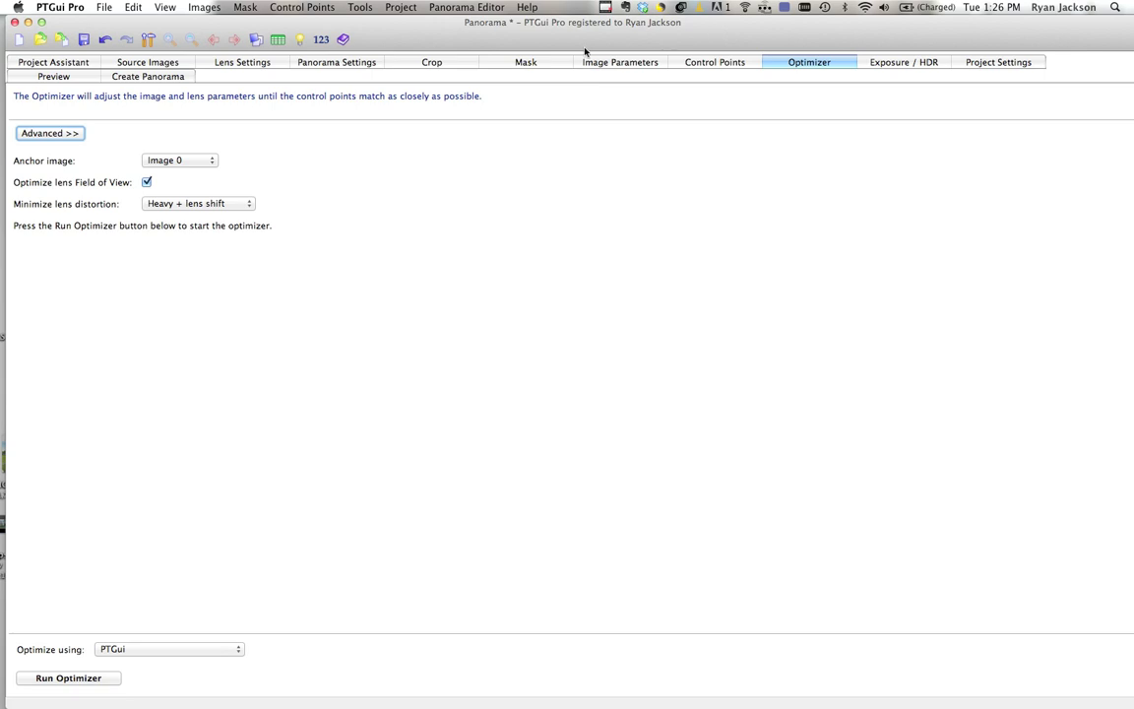
pyautogui.click(526, 62)
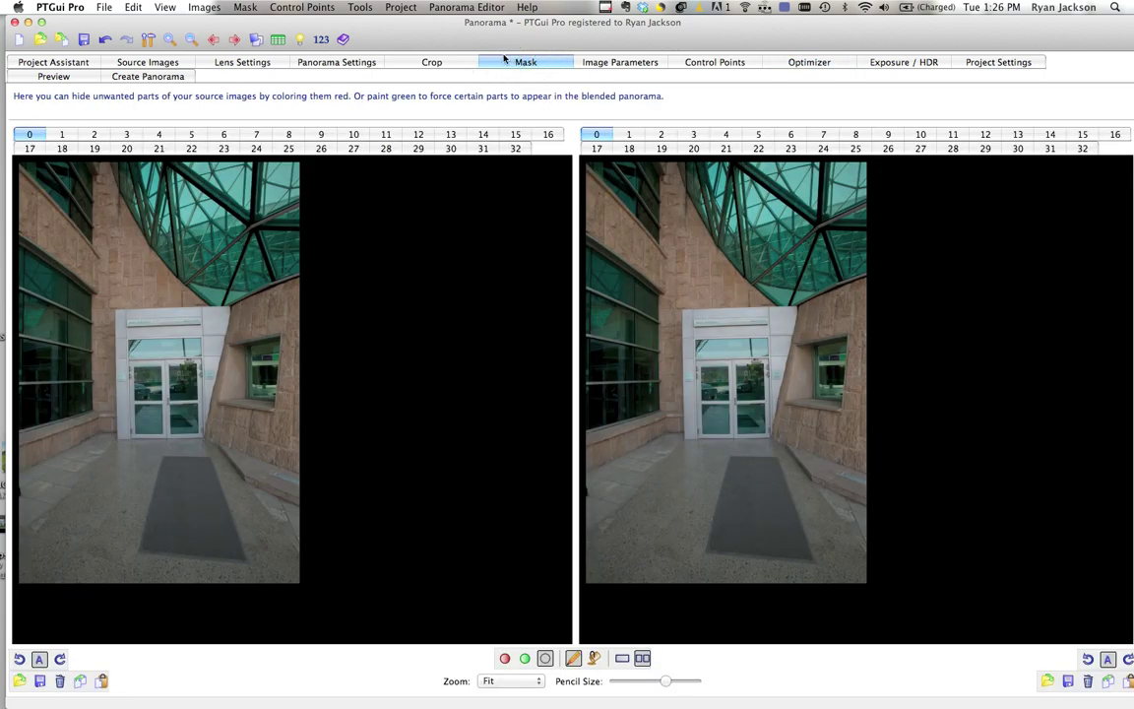
# - Paint a red hide mask over the door in image 1
pyautogui.click(637, 135)
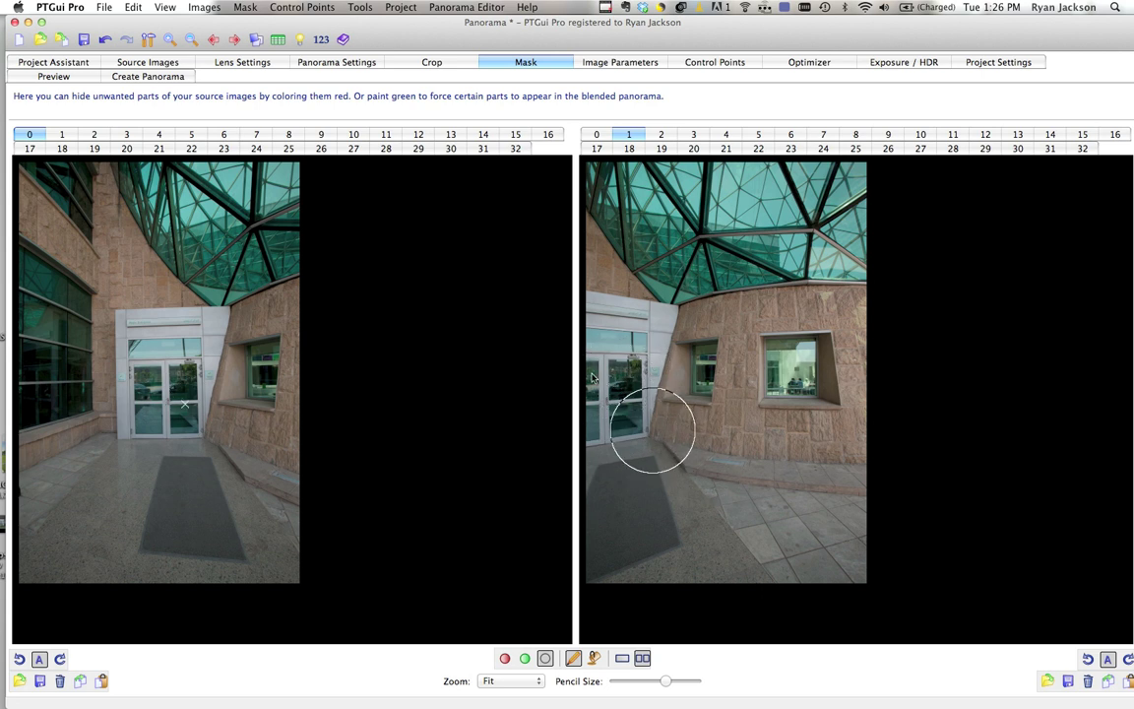
pyautogui.click(505, 657)
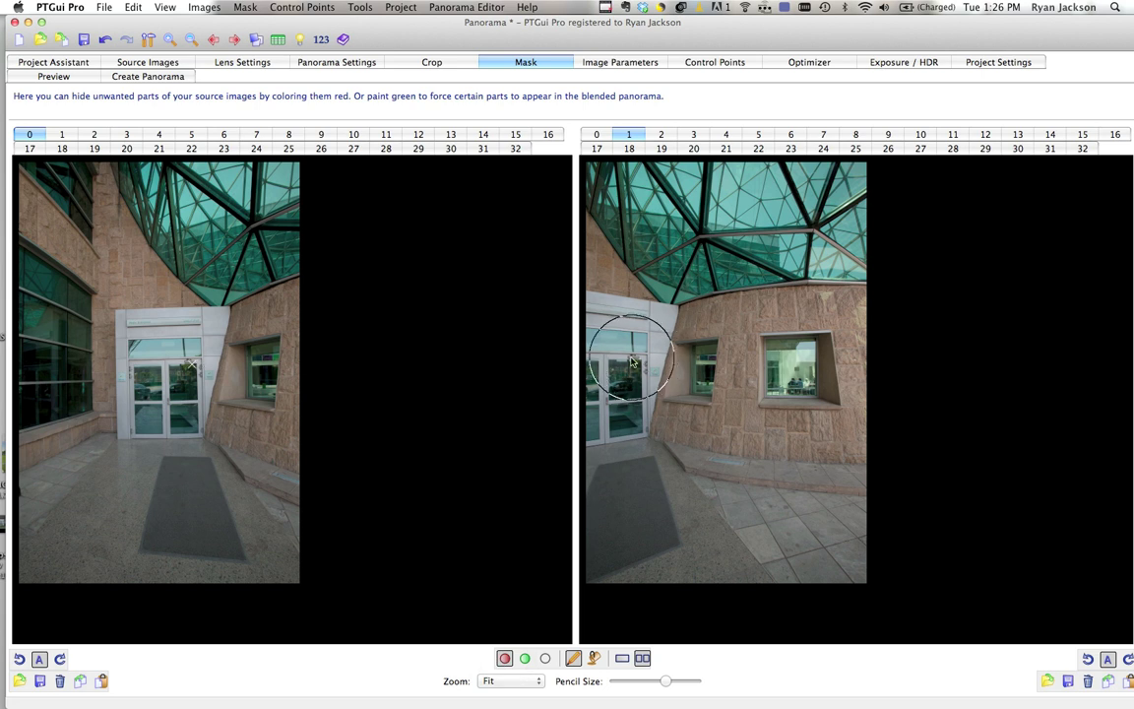
pyautogui.moveTo(630, 352); pyautogui.dragTo(636, 427)
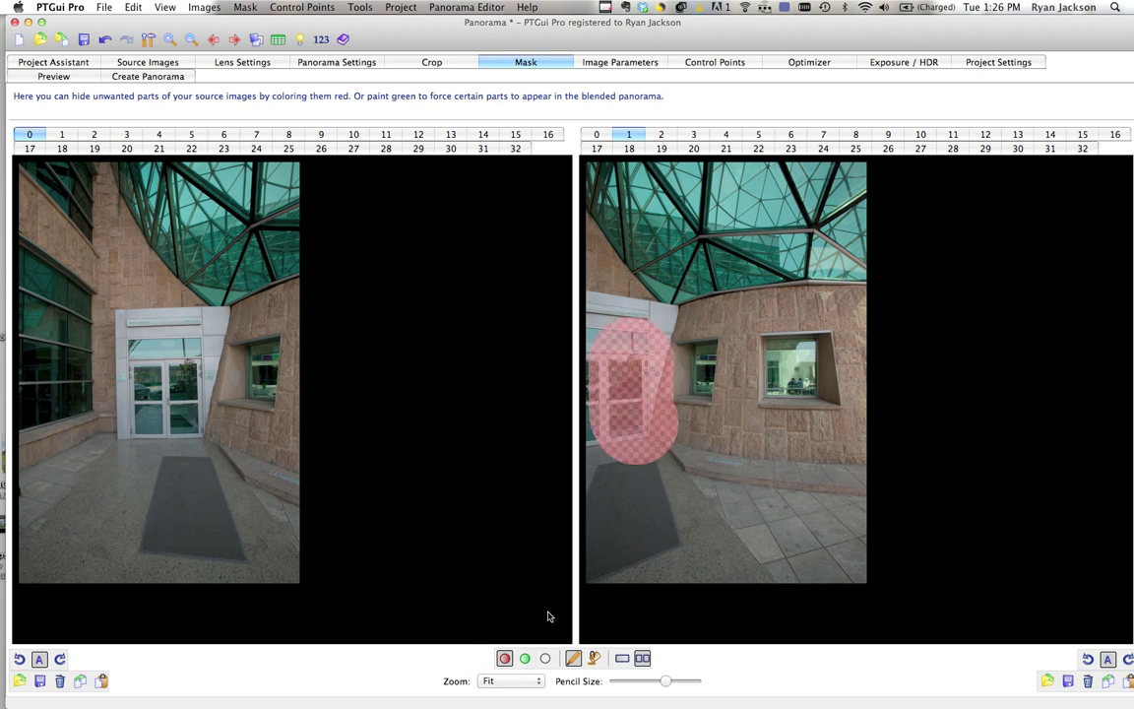
# - Paint a green keep mask over the door in image 0
pyautogui.click(524, 658)
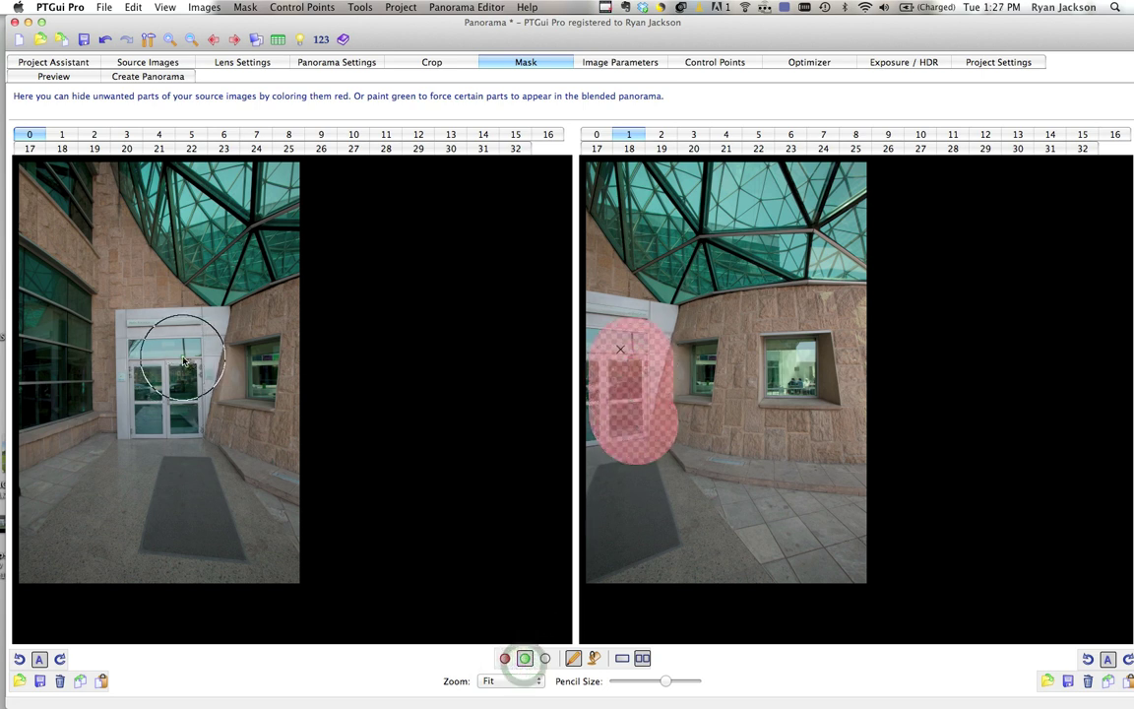
pyautogui.moveTo(164, 354); pyautogui.dragTo(192, 419)
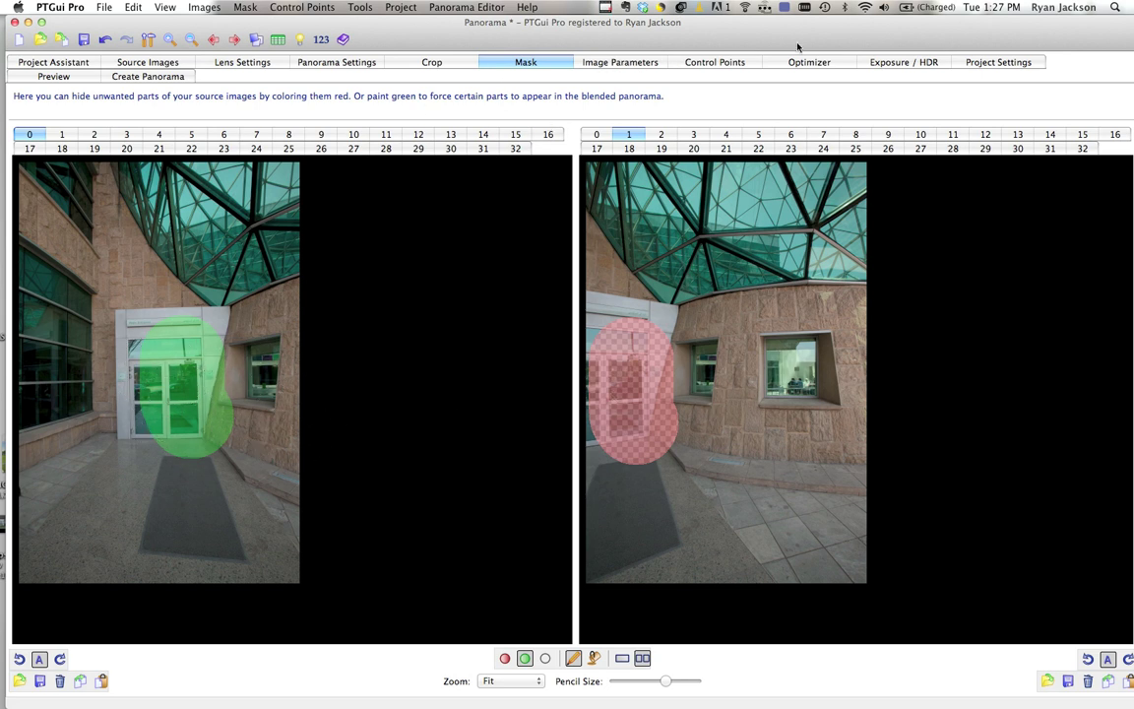
pyautogui.click(883, 60)
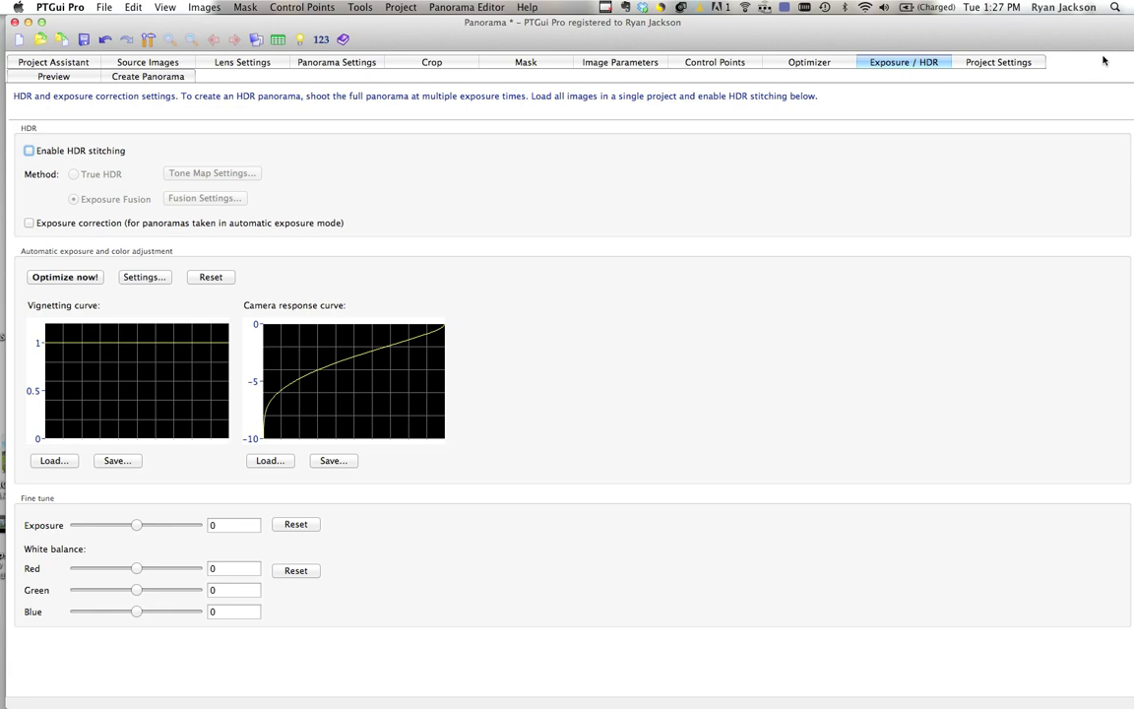
# - Show the equirectangular panorama settings and arrange the main and Panorama Editor windows so both are visible
pyautogui.click(242, 61)
pyautogui.click(325, 62)
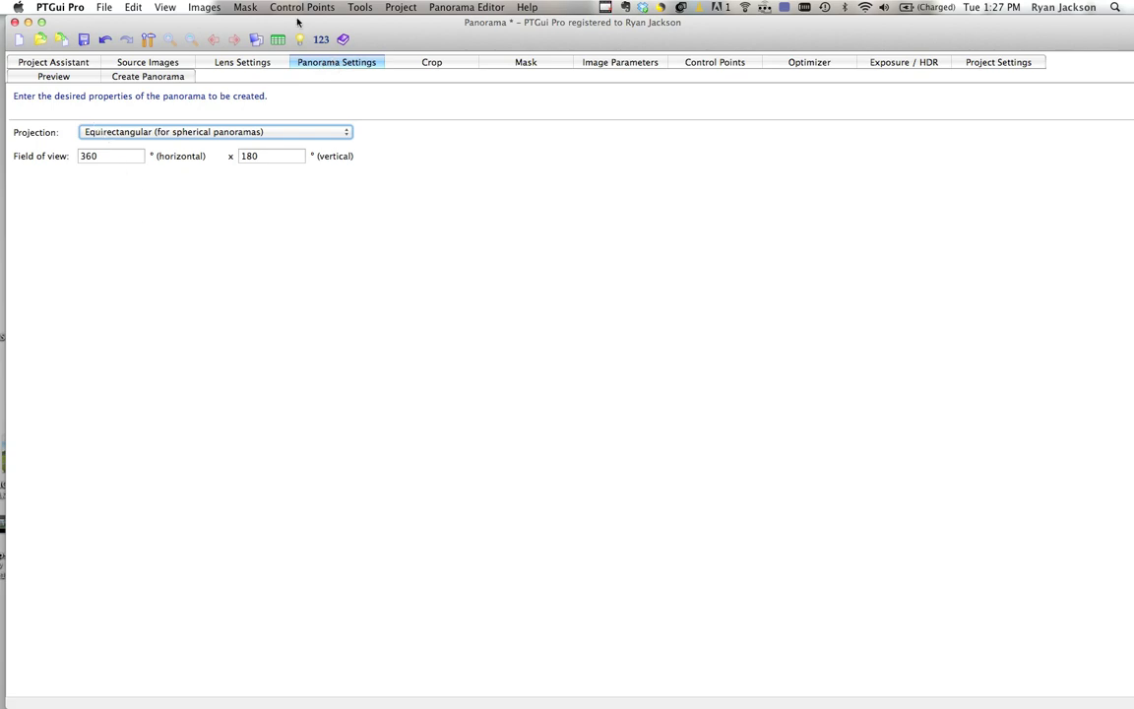
pyautogui.moveTo(304, 22); pyautogui.dragTo(342, 483)
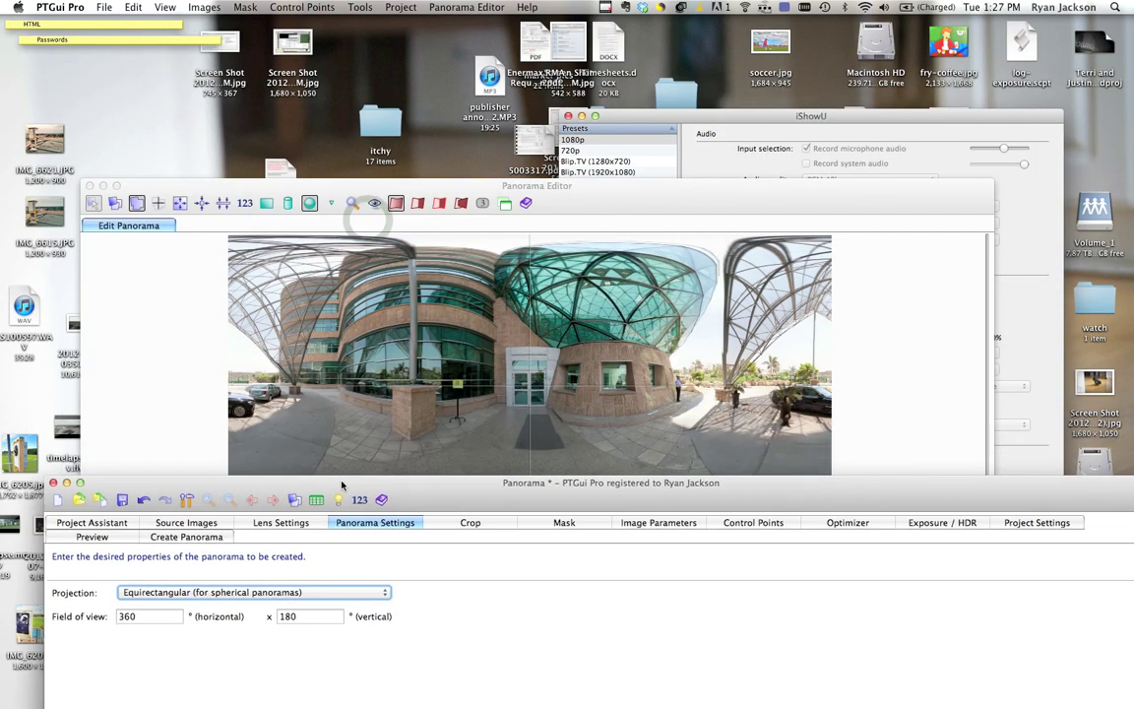
pyautogui.moveTo(622, 199); pyautogui.dragTo(622, 57)
pyautogui.moveTo(472, 486); pyautogui.dragTo(471, 451)
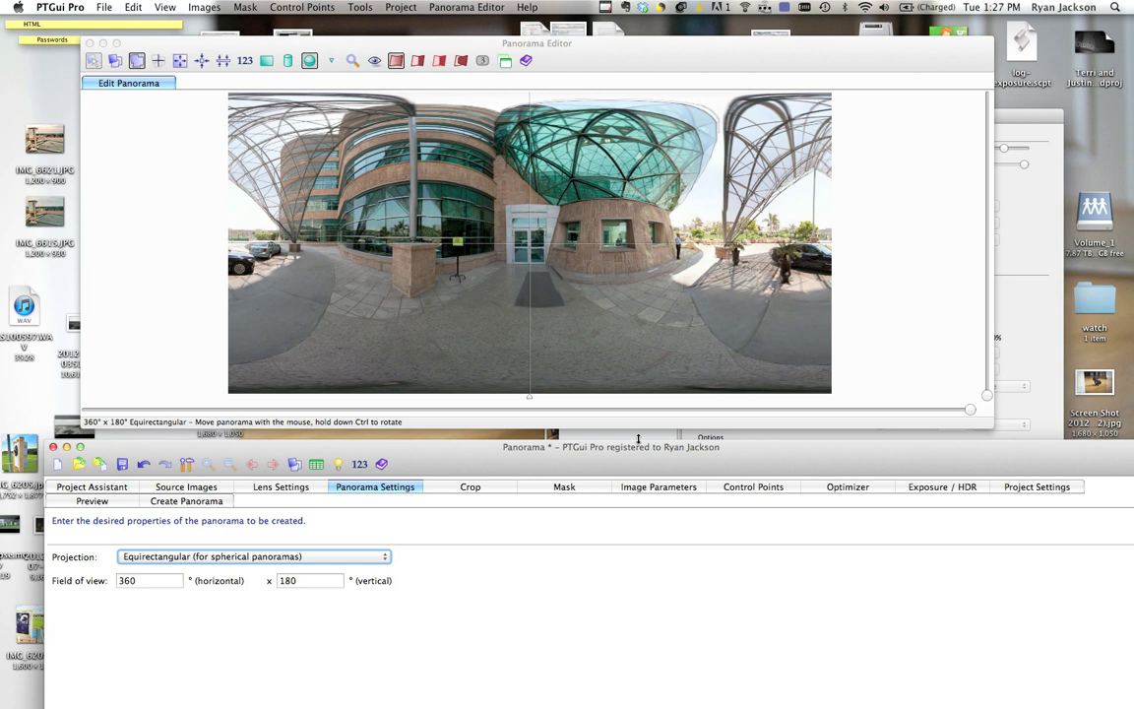
pyautogui.moveTo(638, 439); pyautogui.dragTo(620, 330)
# - Set the output to maximum size, 16728 × 8364 pixels
pyautogui.click(161, 370)
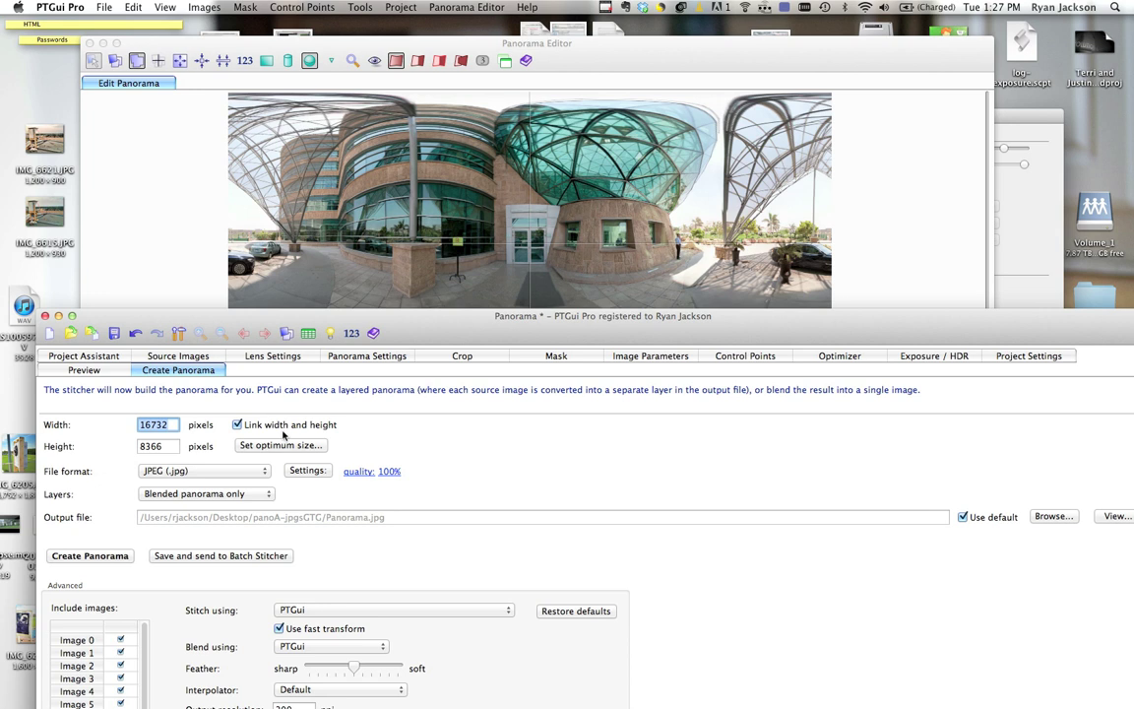
pyautogui.click(311, 448)
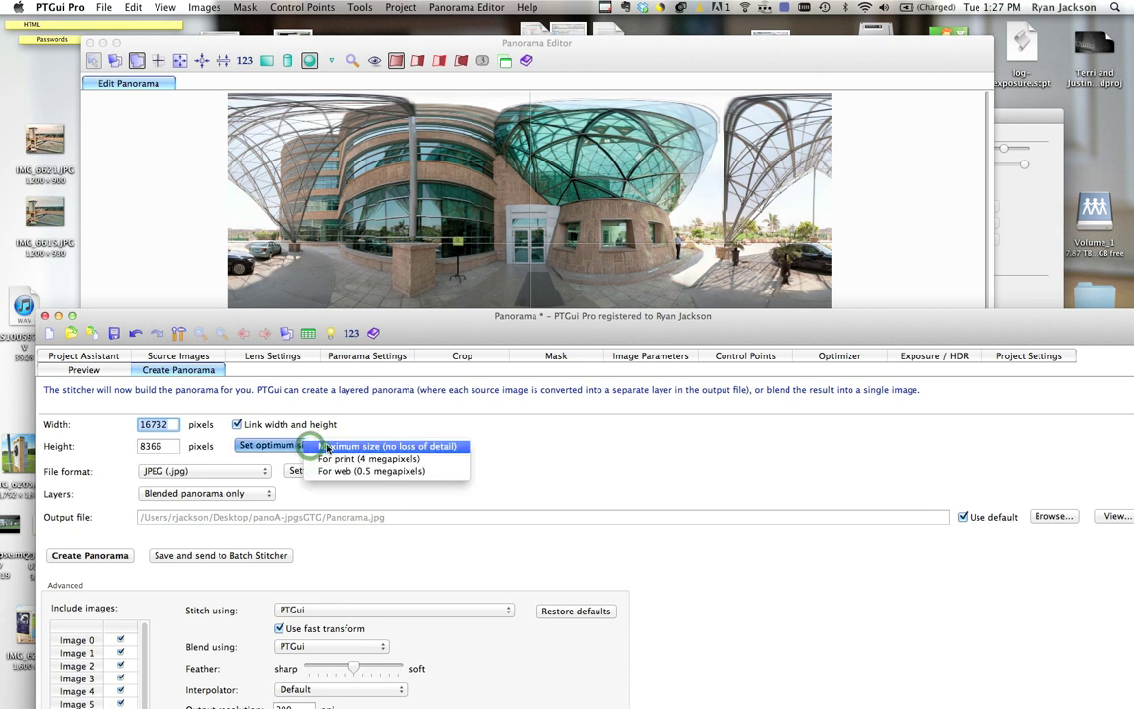
pyautogui.click(316, 441)
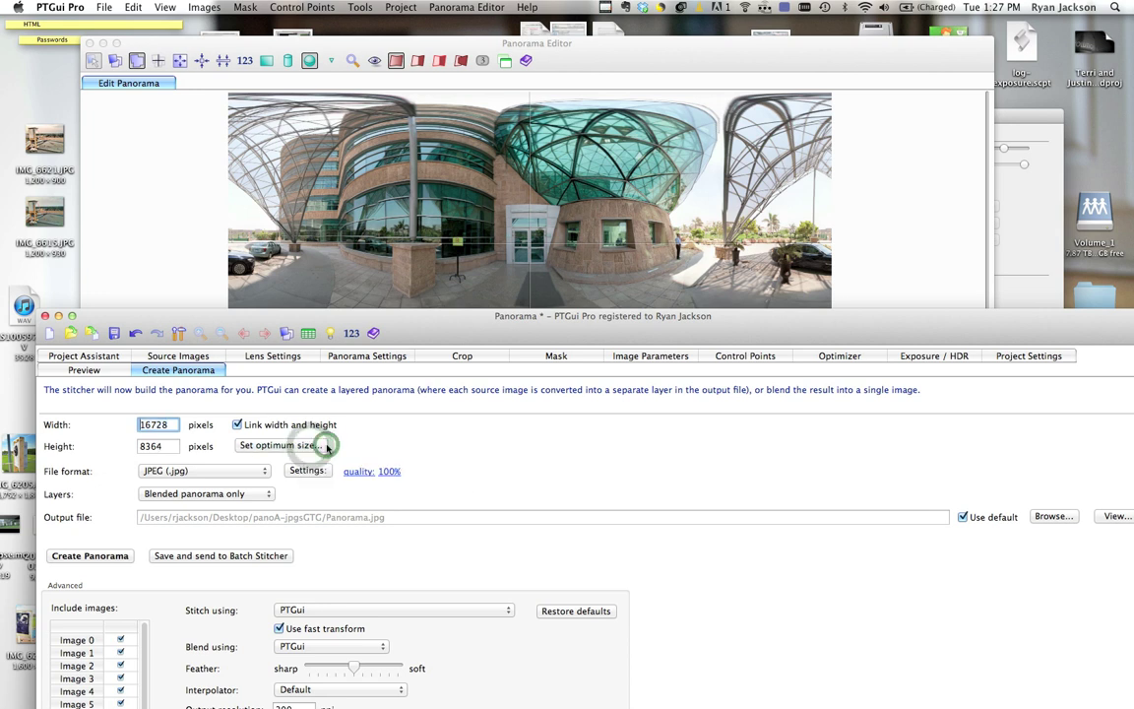
pyautogui.doubleClick(154, 425)
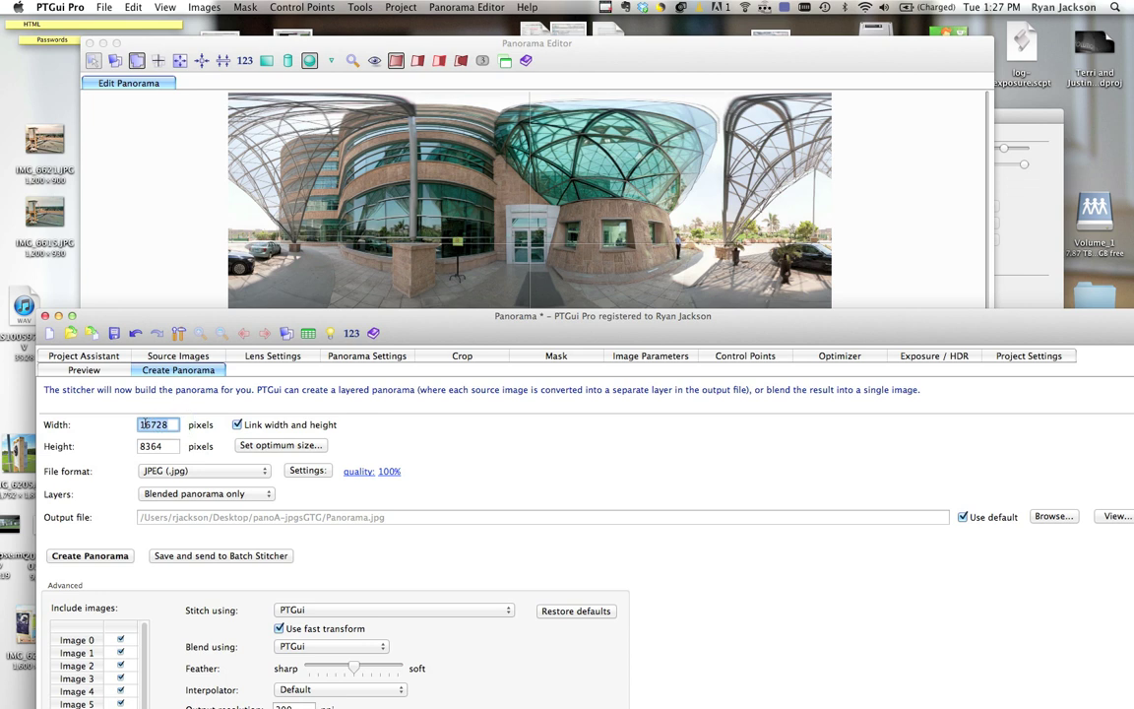
pyautogui.moveTo(444, 327); pyautogui.dragTo(438, 402)
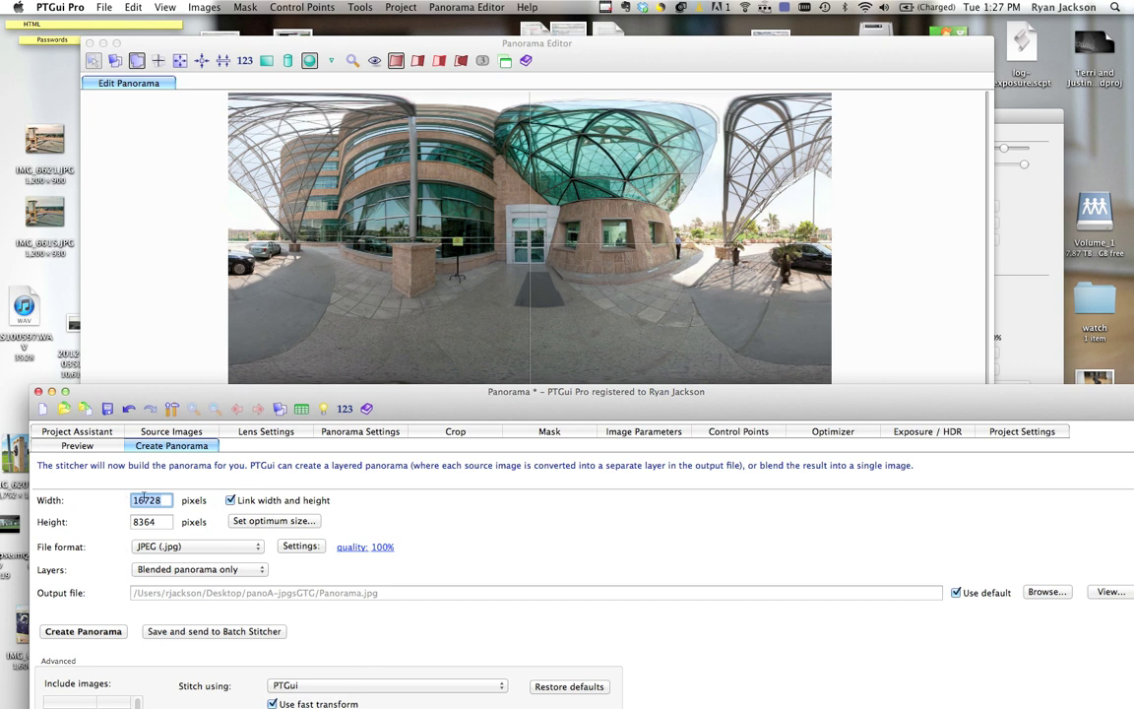
# - Confirm JPEG quality 100, save the project, and start stitching the panorama
pyautogui.click(382, 546)
pyautogui.click(496, 297)
pyautogui.click(107, 409)
pyautogui.click(87, 631)
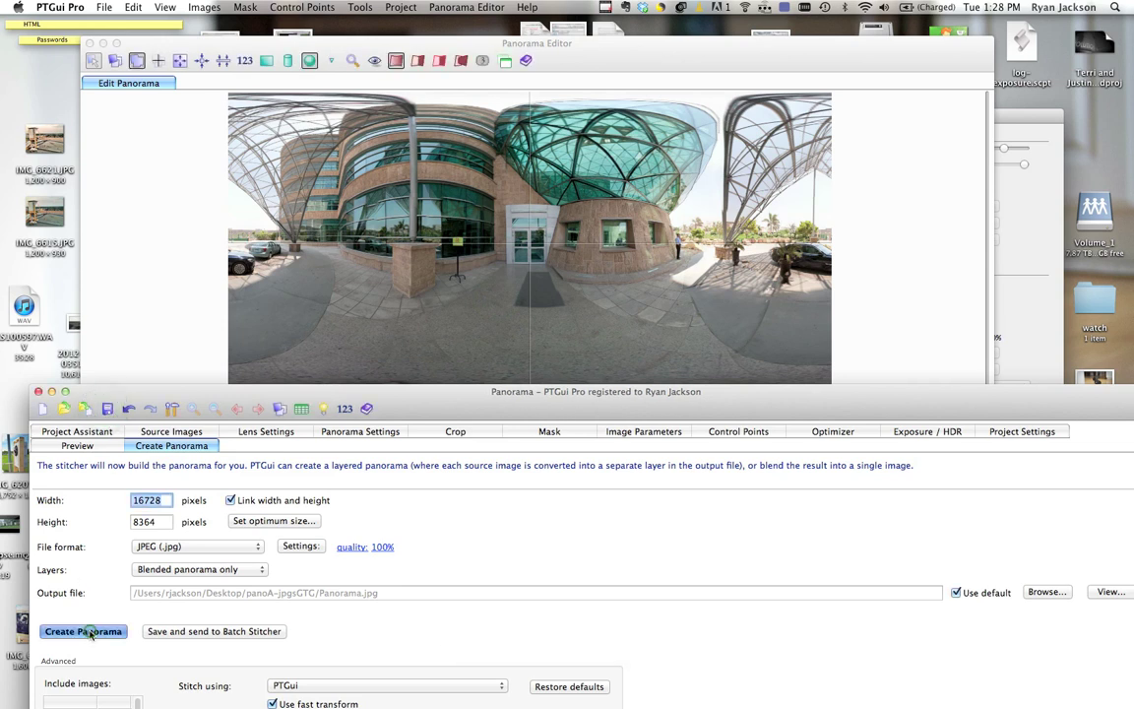